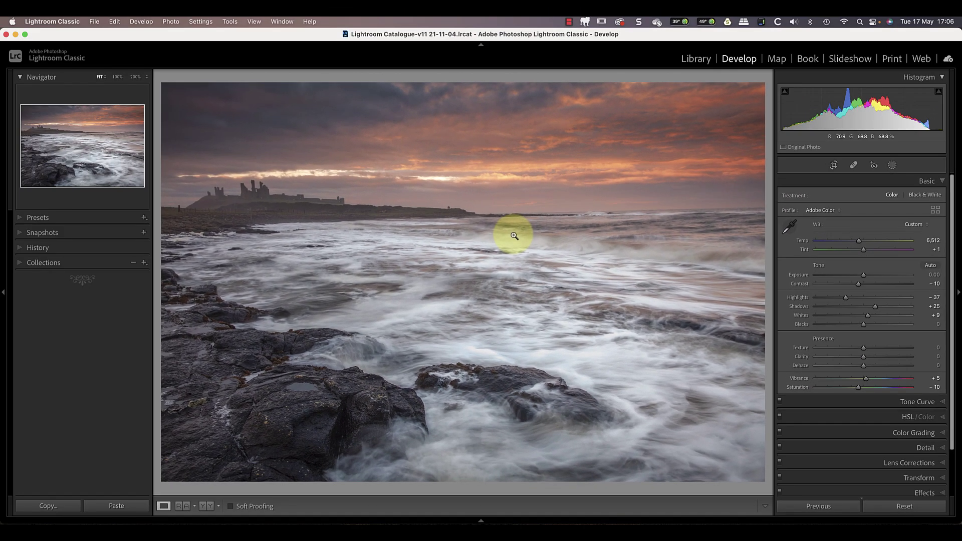
# Send the seascape from Lightroom Classic to Photoshop 2022, keeping its embedded Adobe RGB profile
pyautogui.rightClick(198, 204)
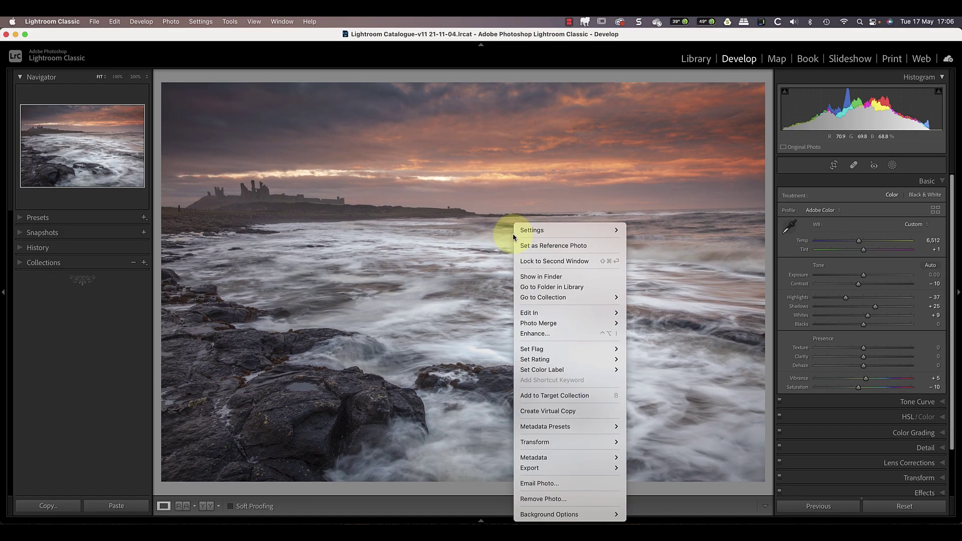
pyautogui.moveTo(544, 314)
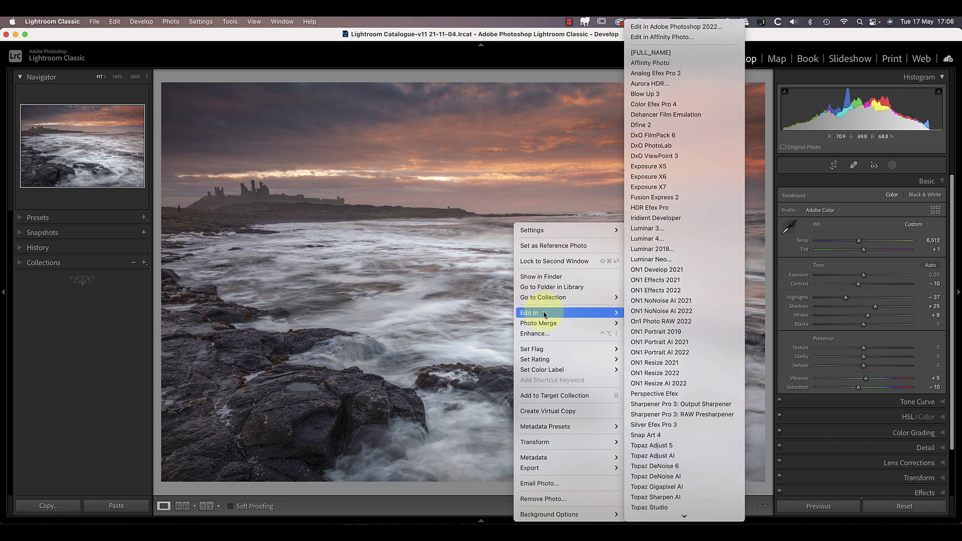
pyautogui.click(695, 29)
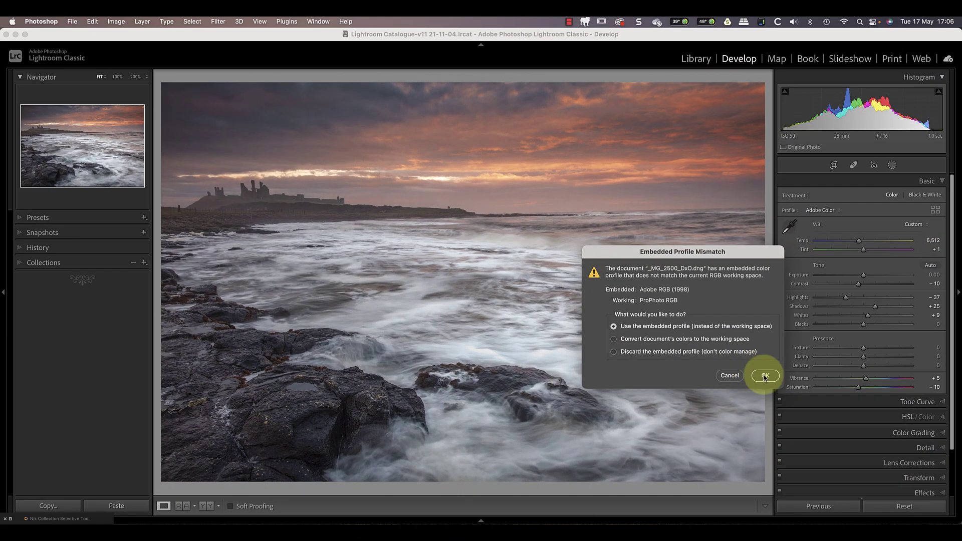
pyautogui.press('Return')
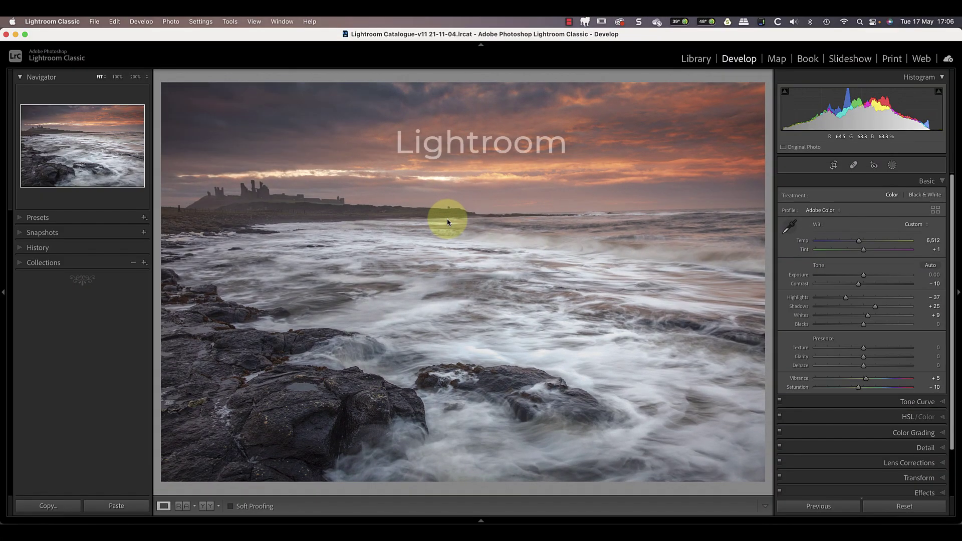
# Open the seascape in Photoshop as a smart object in _MG_2500_DxO-1, keeping the embedded profile
pyautogui.rightClick(447, 222)
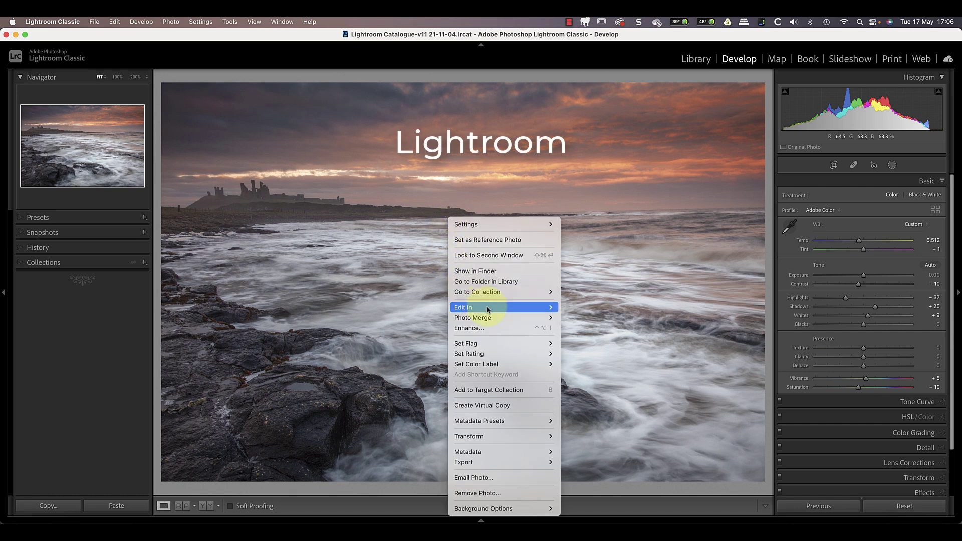
pyautogui.moveTo(485, 307)
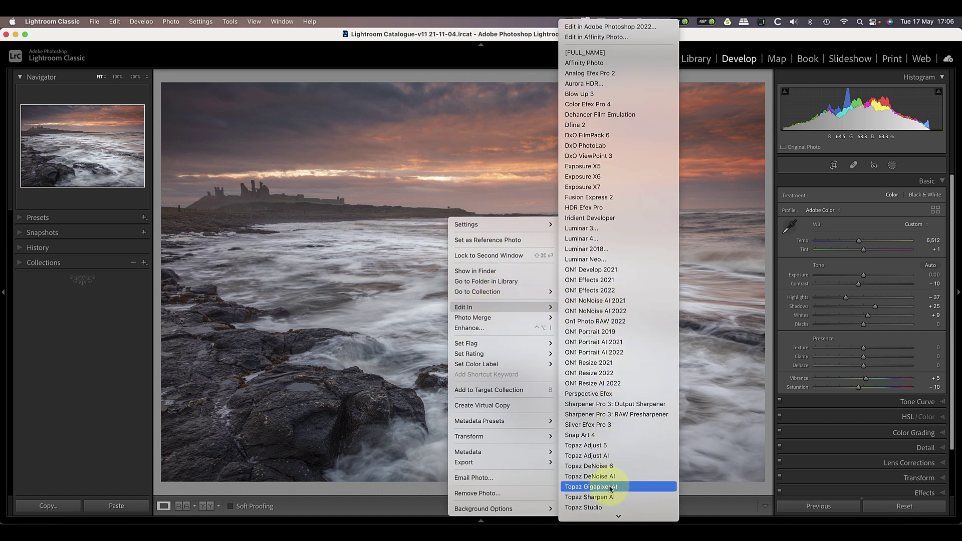
pyautogui.moveTo(623, 519)
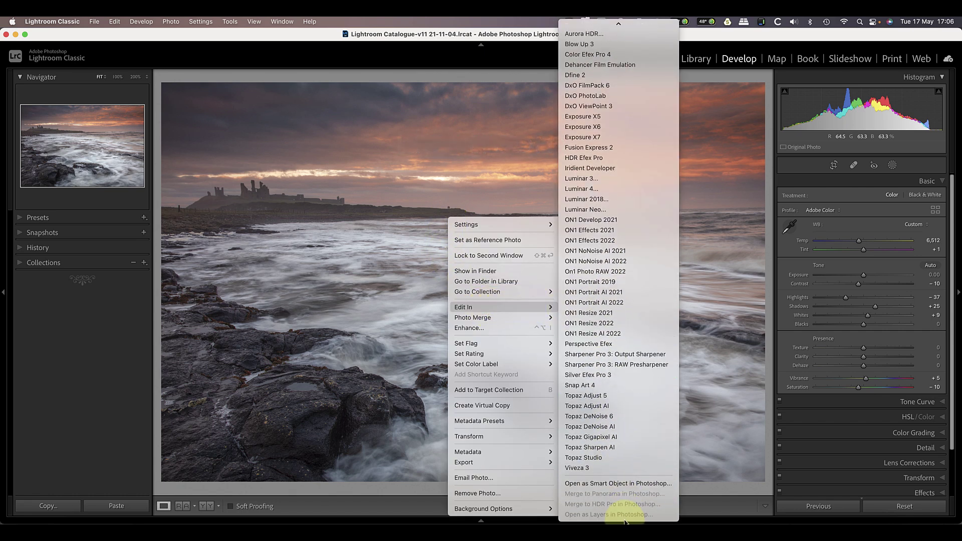
pyautogui.click(619, 483)
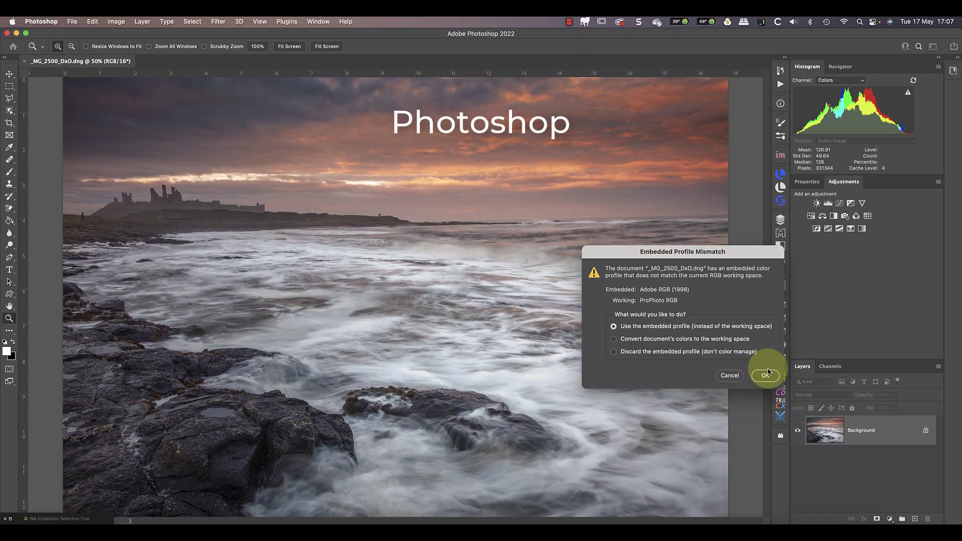
pyautogui.click(765, 375)
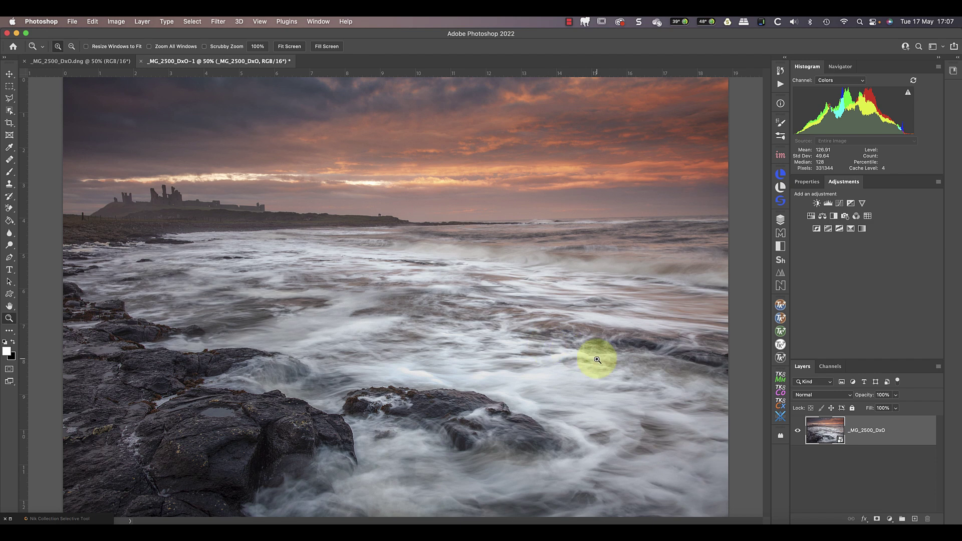
# Level the horizon by 1.35° with Camera Raw's Straighten tool on the smart object
pyautogui.doubleClick(832, 433)
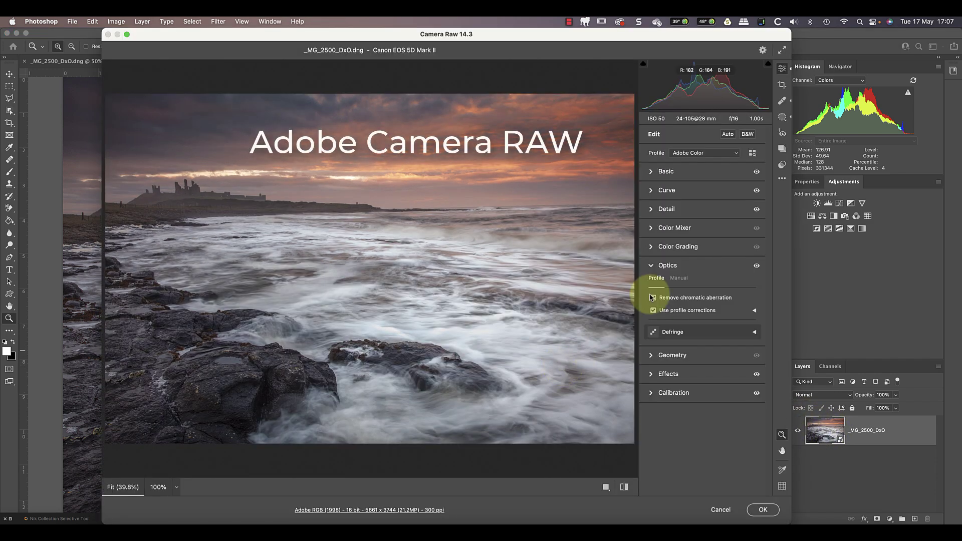
pyautogui.click(652, 171)
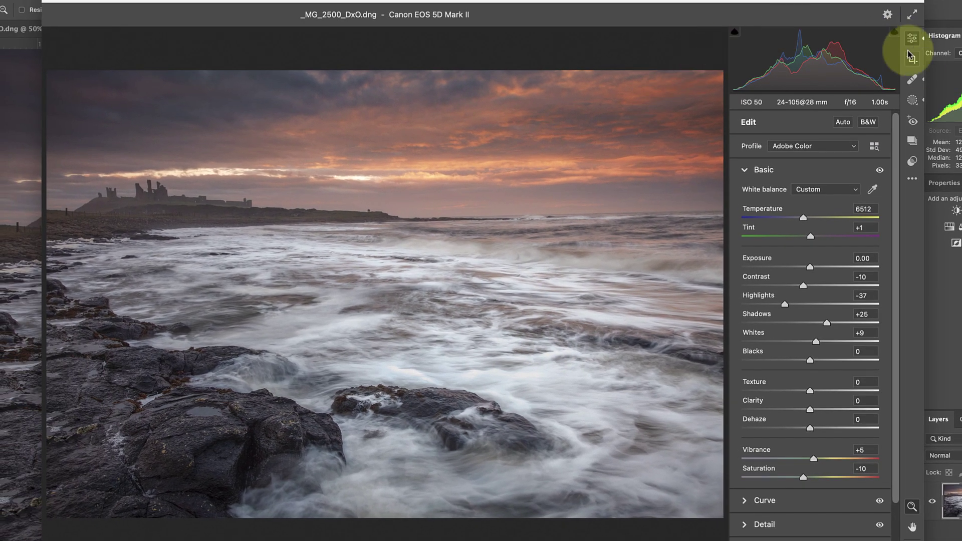
pyautogui.click(920, 7)
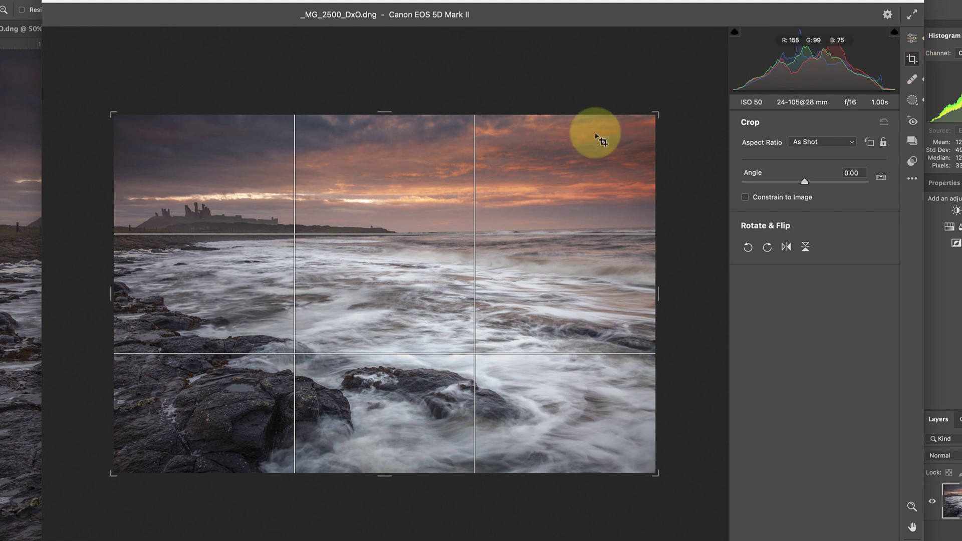
pyautogui.click(880, 176)
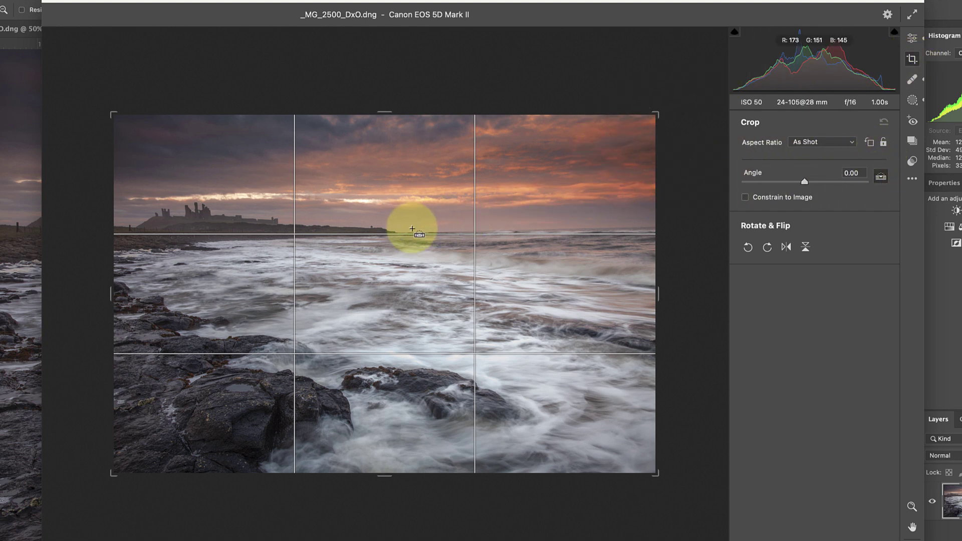
pyautogui.moveTo(402, 233); pyautogui.dragTo(652, 228)
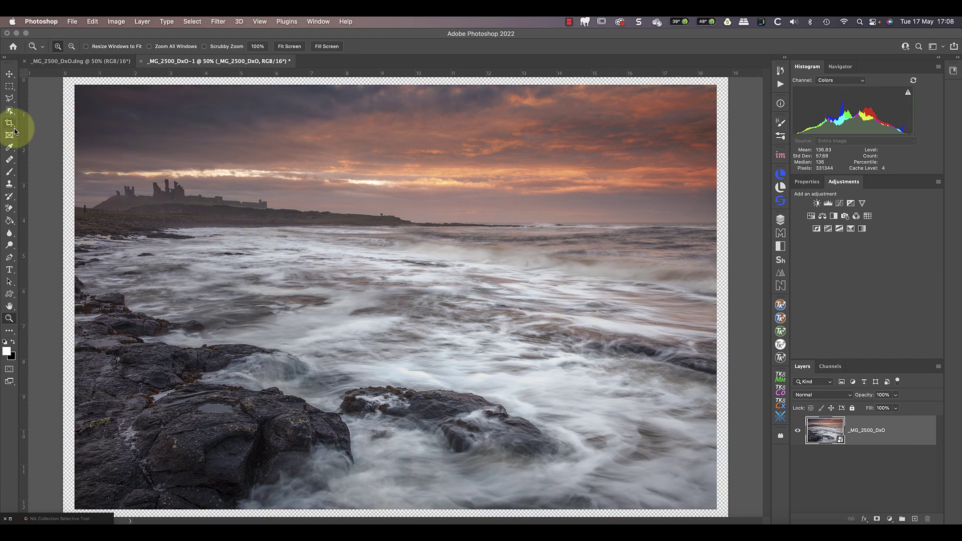
# Crop inward from the top-left and bottom-right corners to remove the transparent edges
pyautogui.click(10, 123)
pyautogui.moveTo(65, 80); pyautogui.dragTo(74, 85)
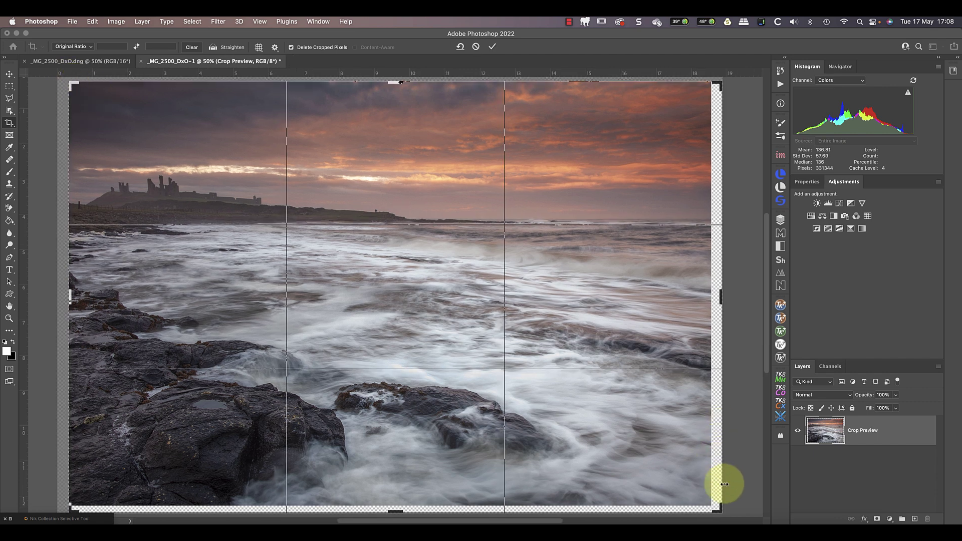
pyautogui.moveTo(719, 509); pyautogui.dragTo(711, 506)
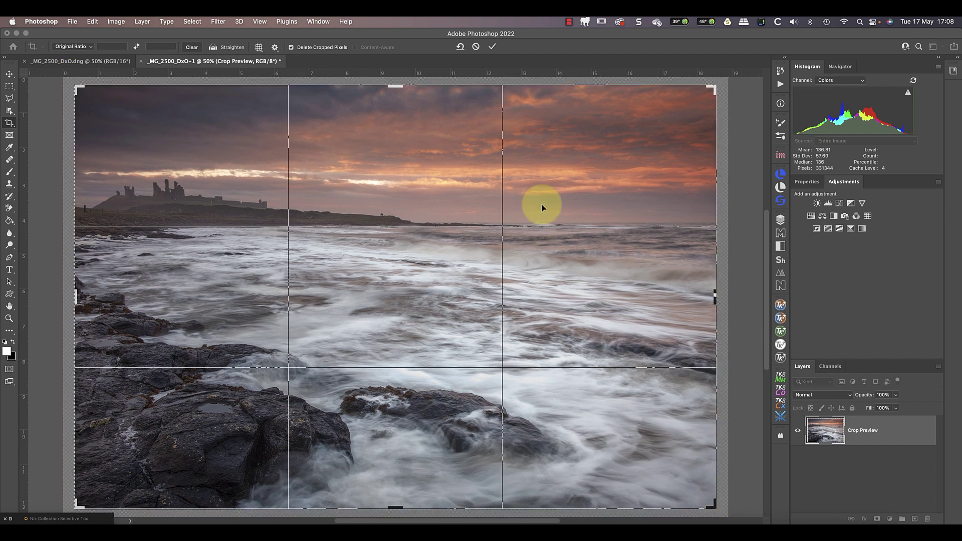
pyautogui.click(492, 46)
pyautogui.click(9, 74)
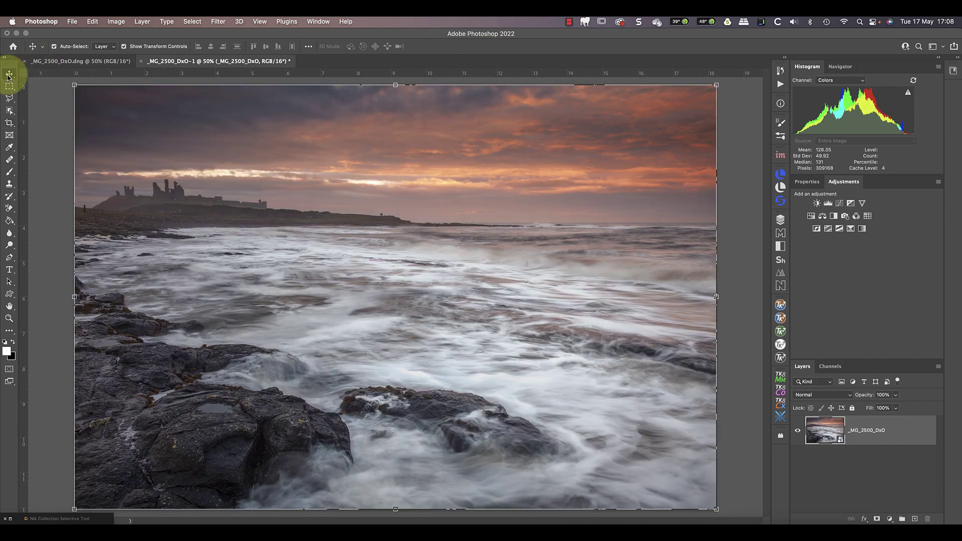
# Reopen the smart object in Camera Raw to review its crop and angle, then close it
pyautogui.doubleClick(833, 440)
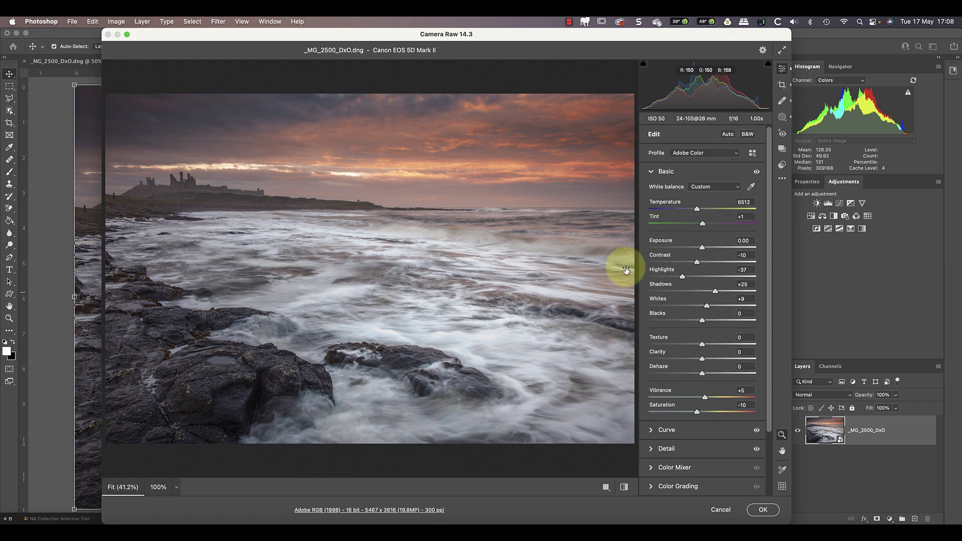
pyautogui.click(781, 85)
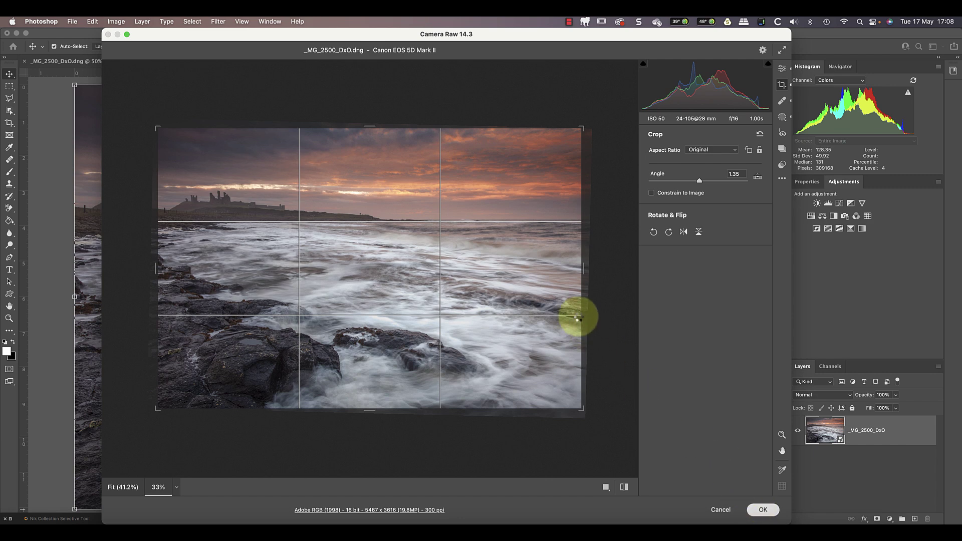
pyautogui.press('Return')
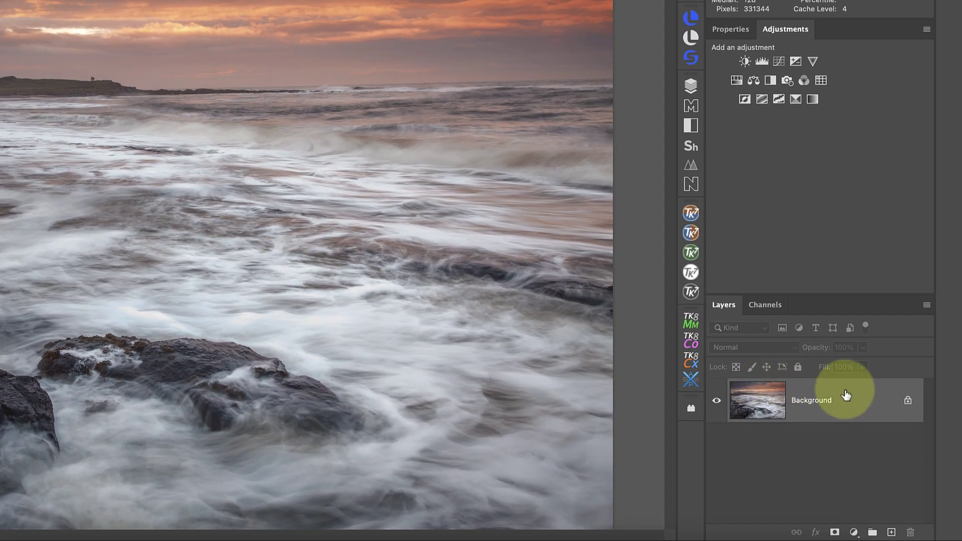
# Duplicate the Background layer as Background copy
pyautogui.rightClick(872, 414)
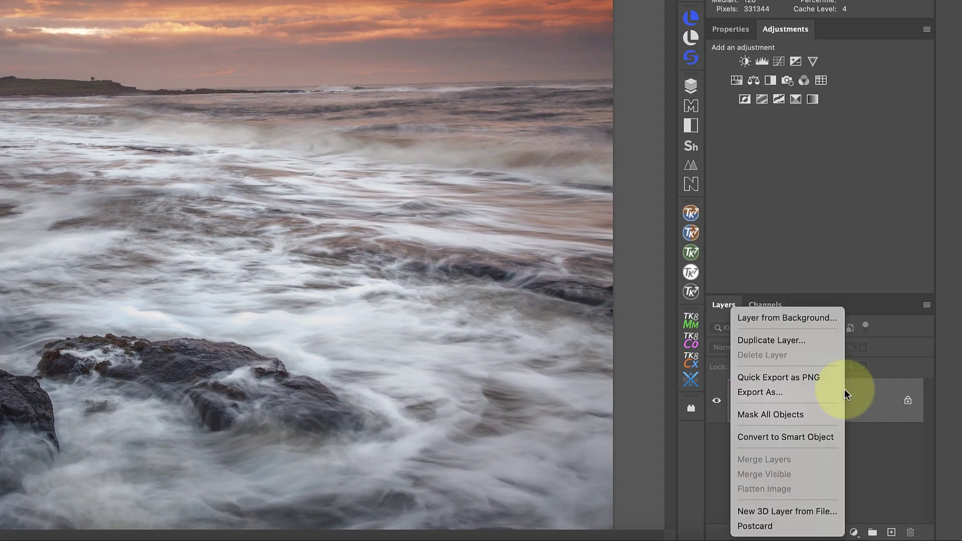
pyautogui.click(782, 340)
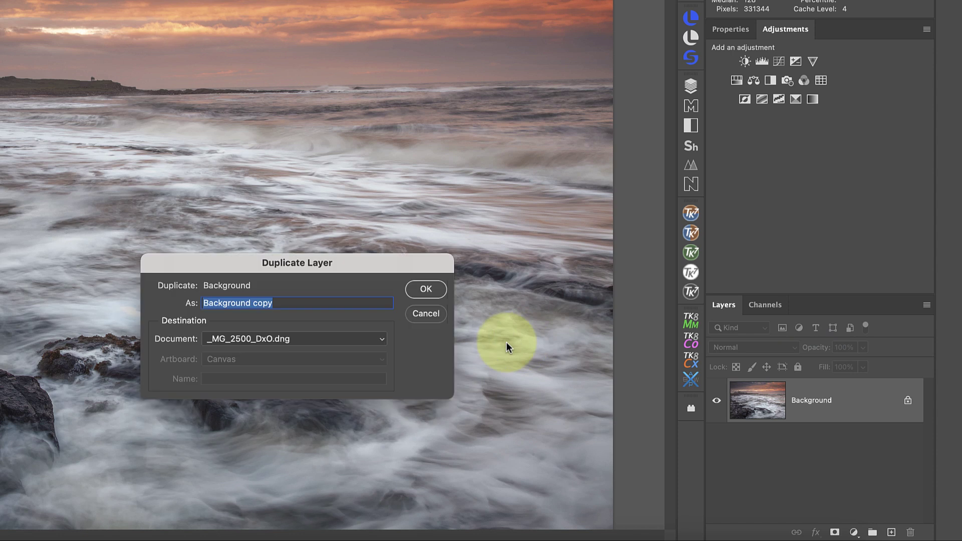
pyautogui.click(430, 292)
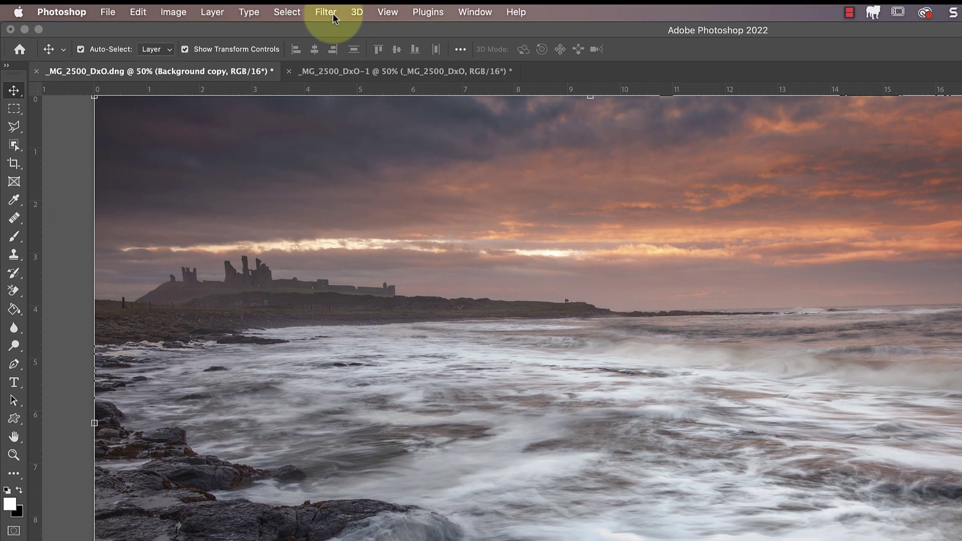
# Convert the Background copy layer into a smart object
pyautogui.click(332, 13)
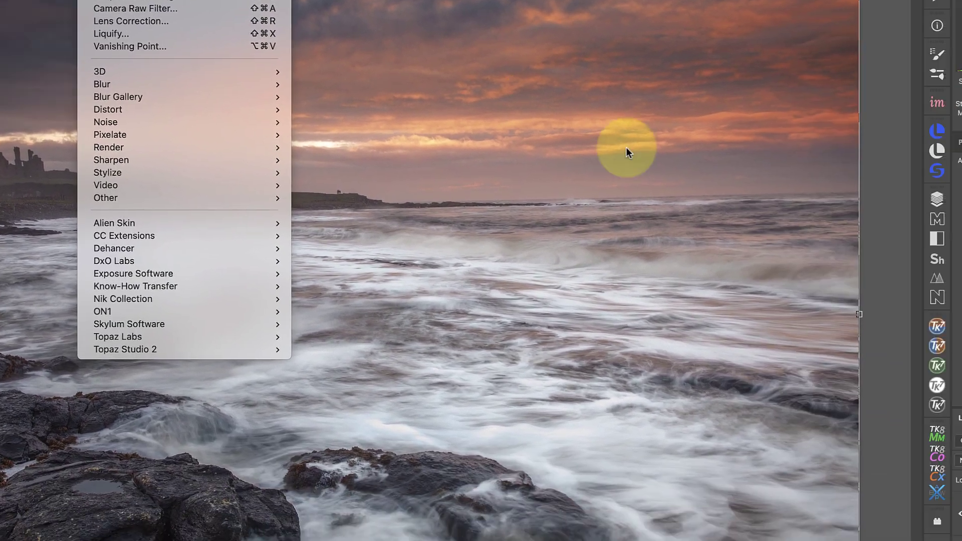
pyautogui.click(894, 401)
pyautogui.rightClick(851, 383)
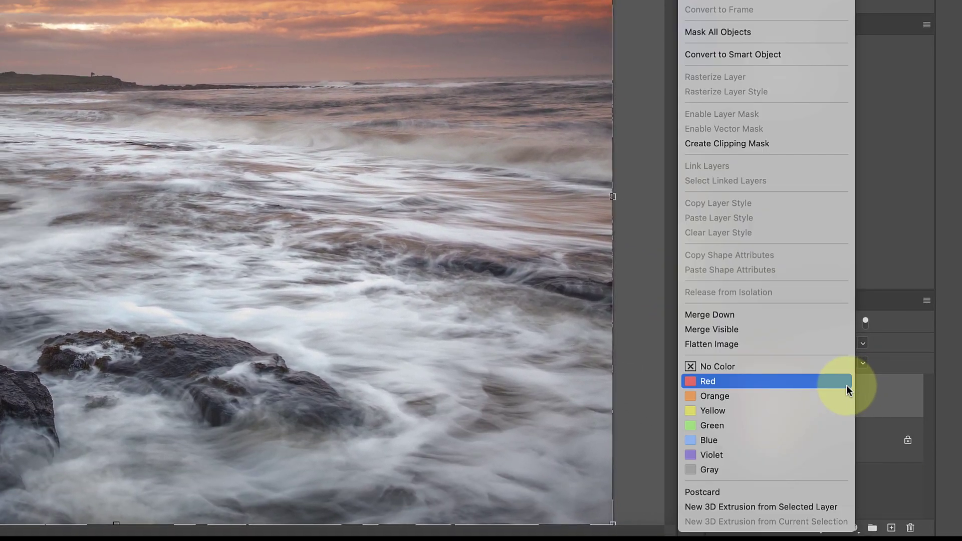
pyautogui.click(772, 56)
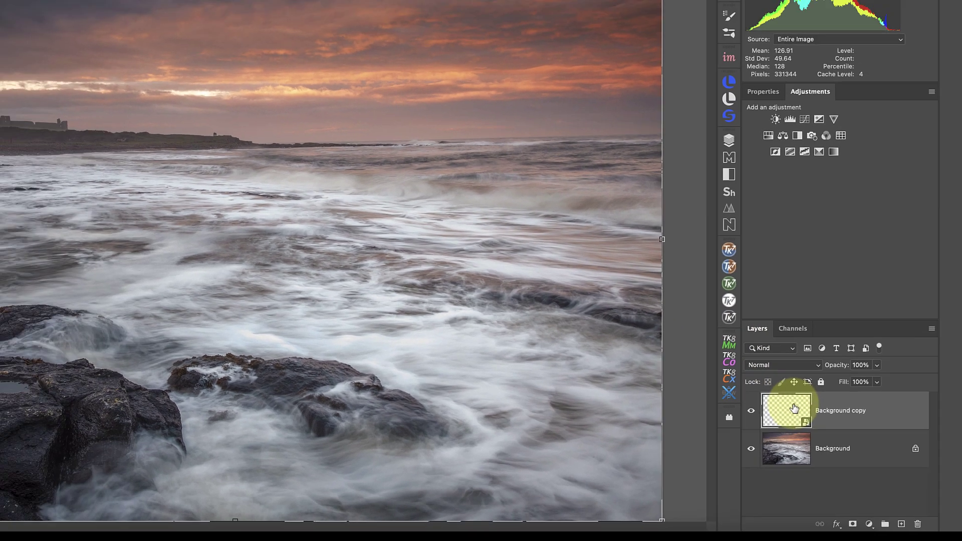
# Open the Background copy smart object's contents as Background copy.psb, keeping the embedded profile
pyautogui.doubleClick(791, 406)
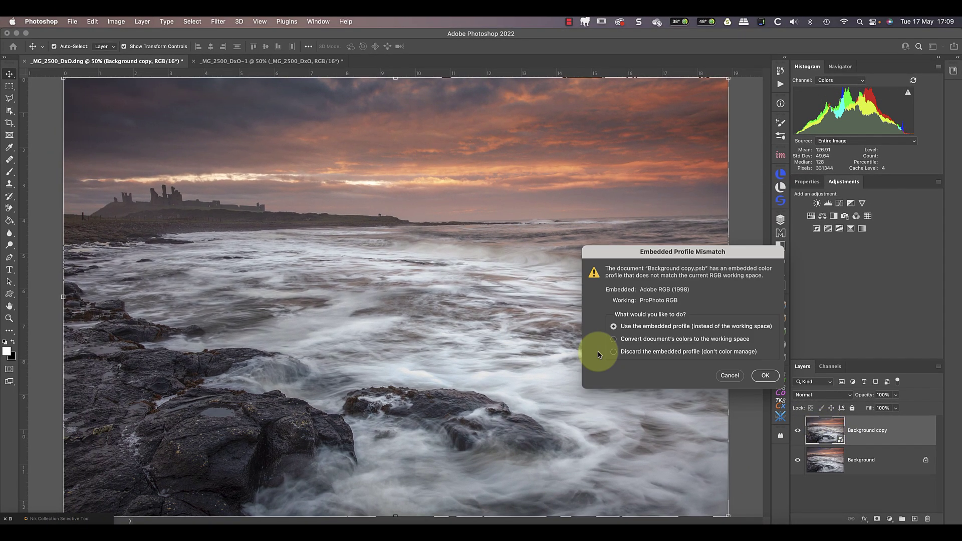
pyautogui.click(764, 375)
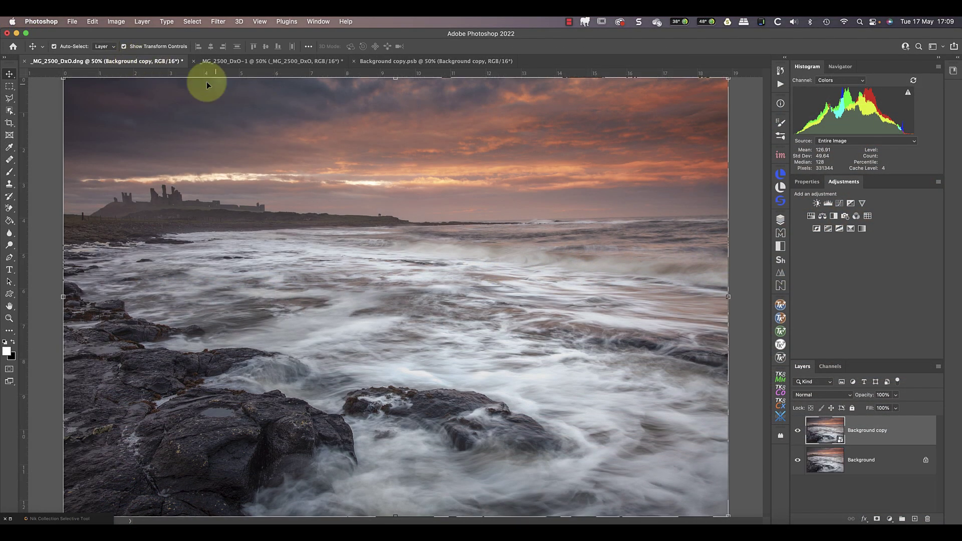
pyautogui.click(420, 61)
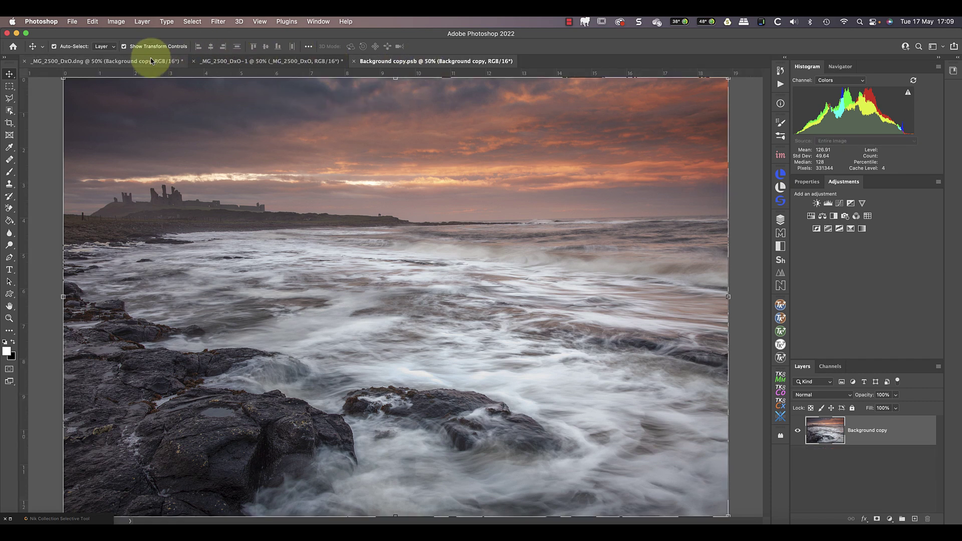
pyautogui.click(133, 61)
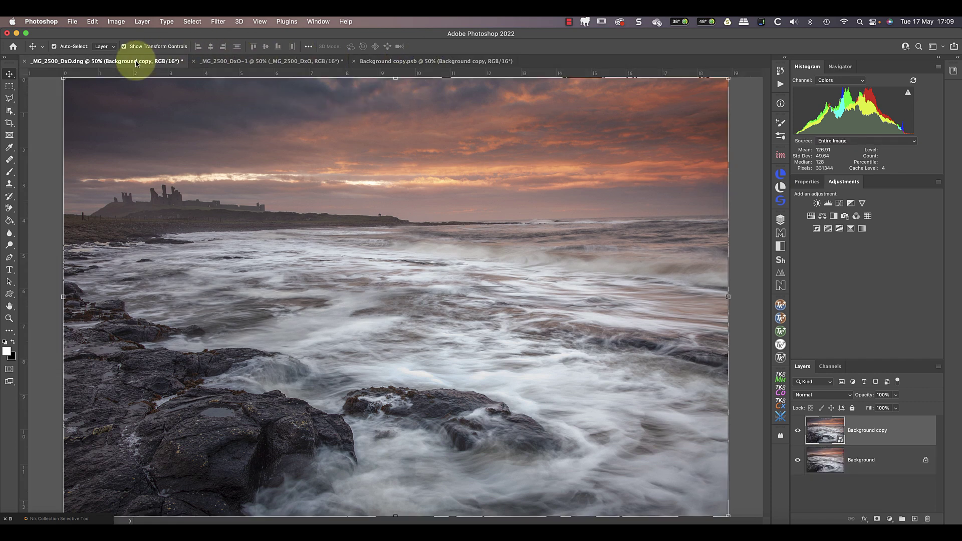
pyautogui.click(404, 61)
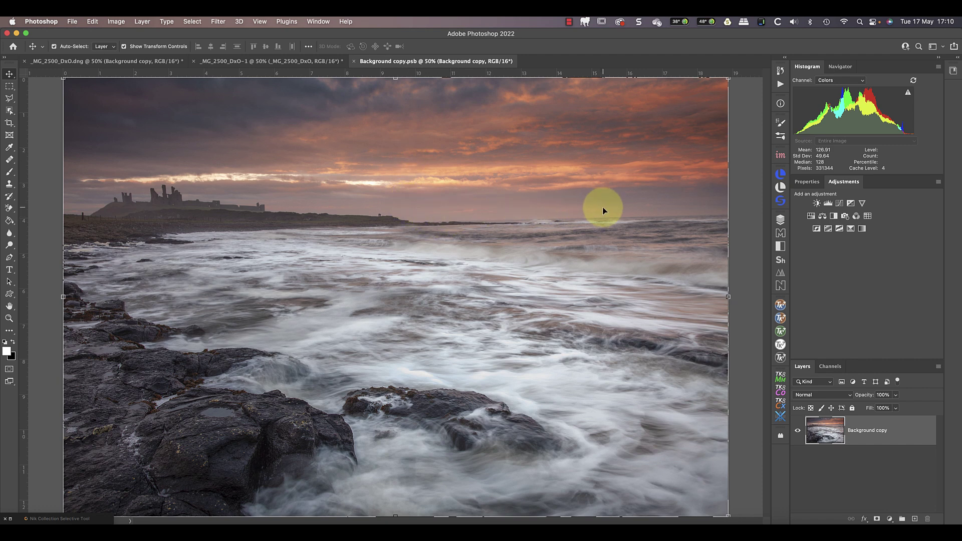
# Add Levels (black 6, white 244, midtones 0.72) inside the smart object, save and close it
pyautogui.click(827, 203)
pyautogui.moveTo(809, 281); pyautogui.dragTo(813, 281)
pyautogui.moveTo(930, 282); pyautogui.dragTo(880, 282)
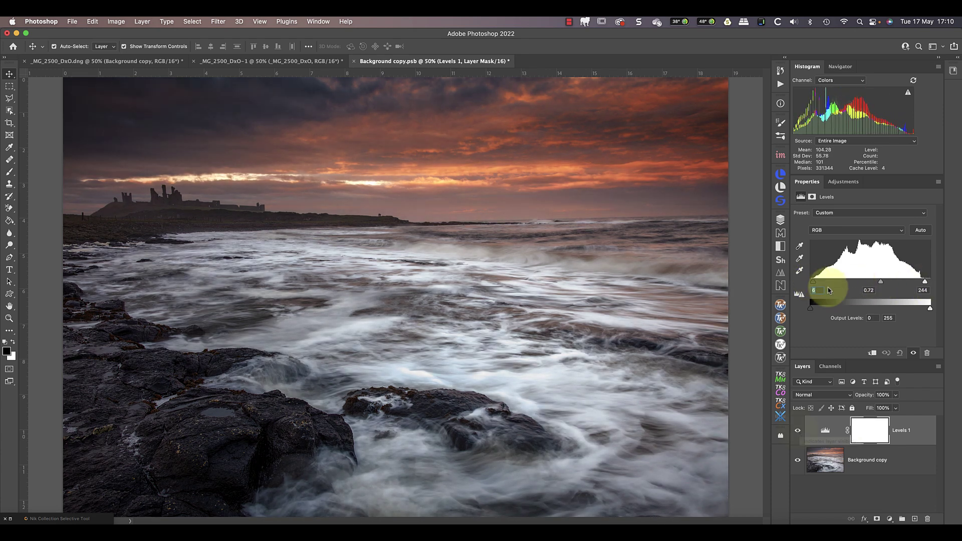
pyautogui.click(72, 22)
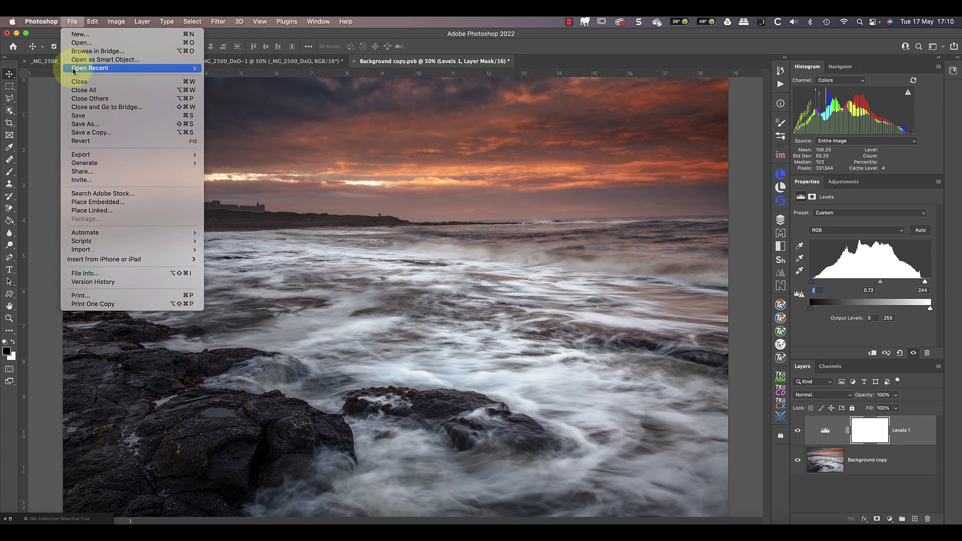
pyautogui.click(83, 115)
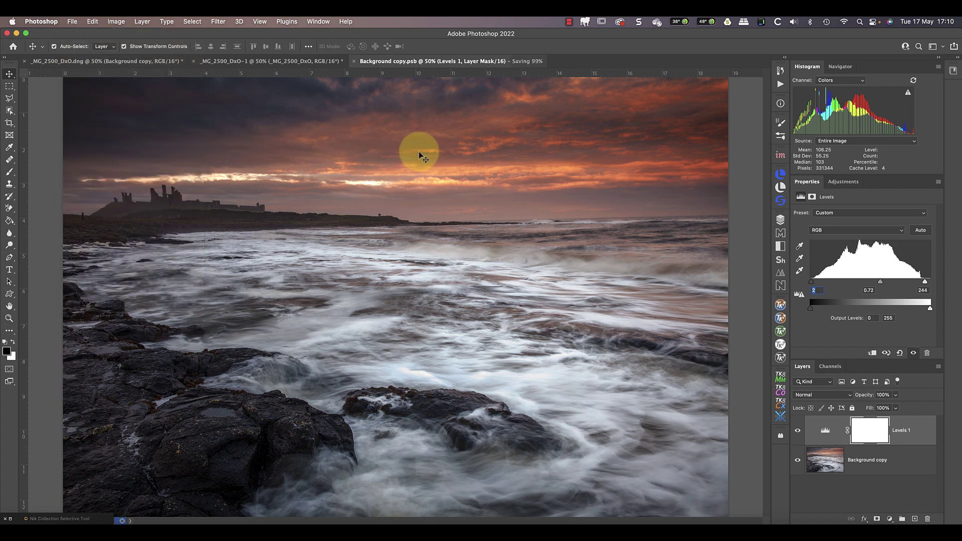
pyautogui.click(353, 61)
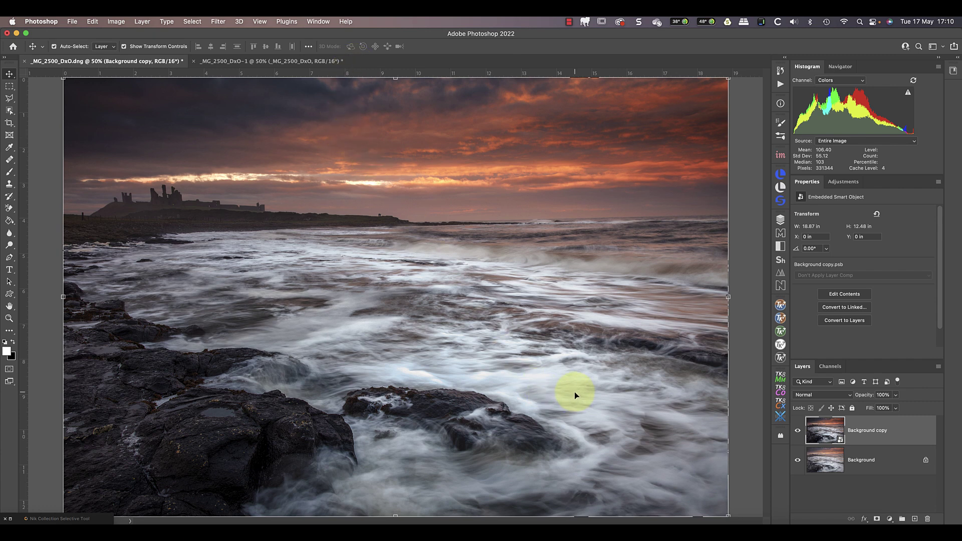
# Compare the smart-object copy against Background by toggling its visibility, then reopen its contents
pyautogui.click(797, 431)
pyautogui.click(797, 432)
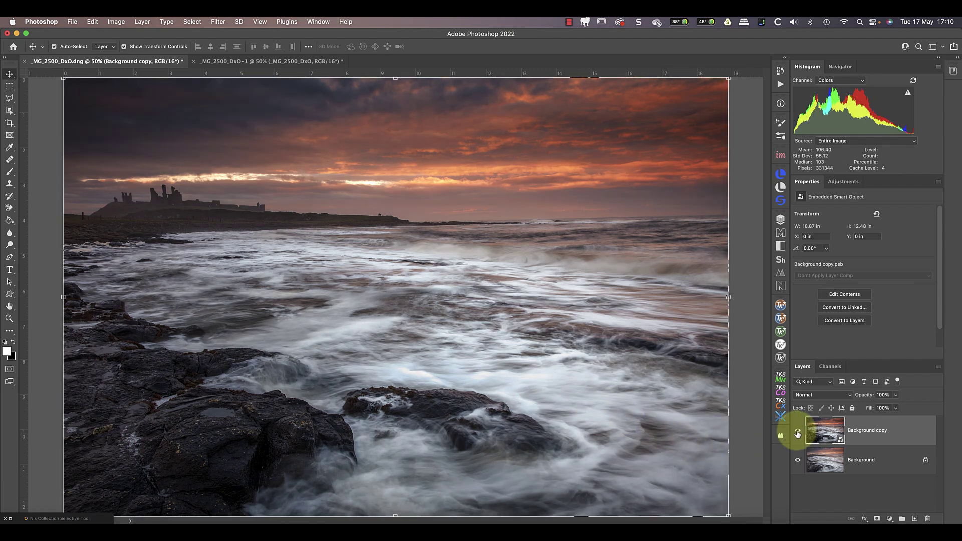
pyautogui.click(797, 431)
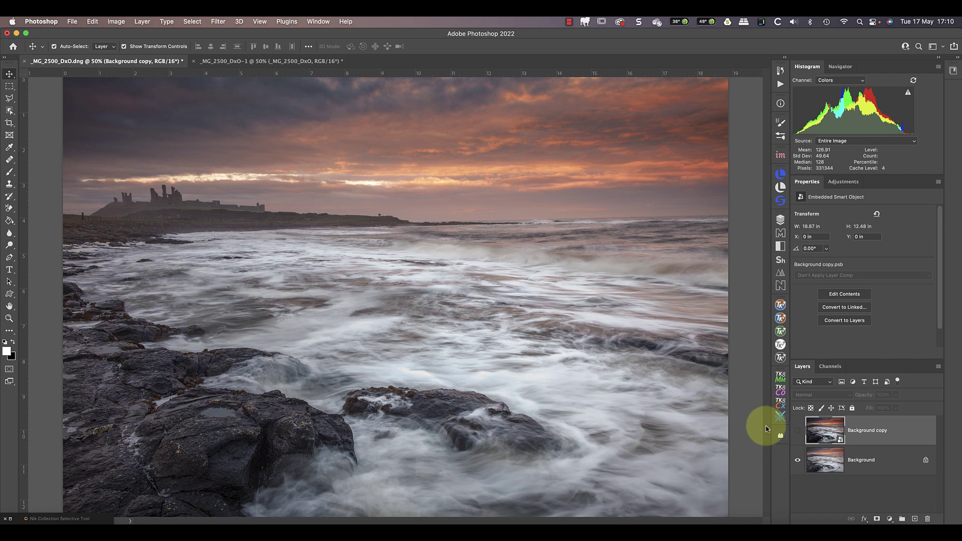
pyautogui.click(797, 430)
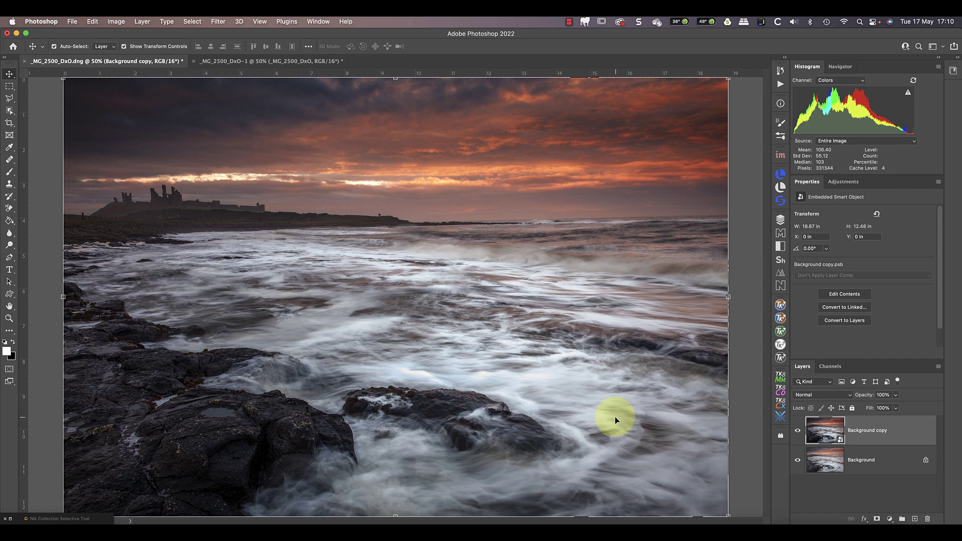
pyautogui.doubleClick(824, 430)
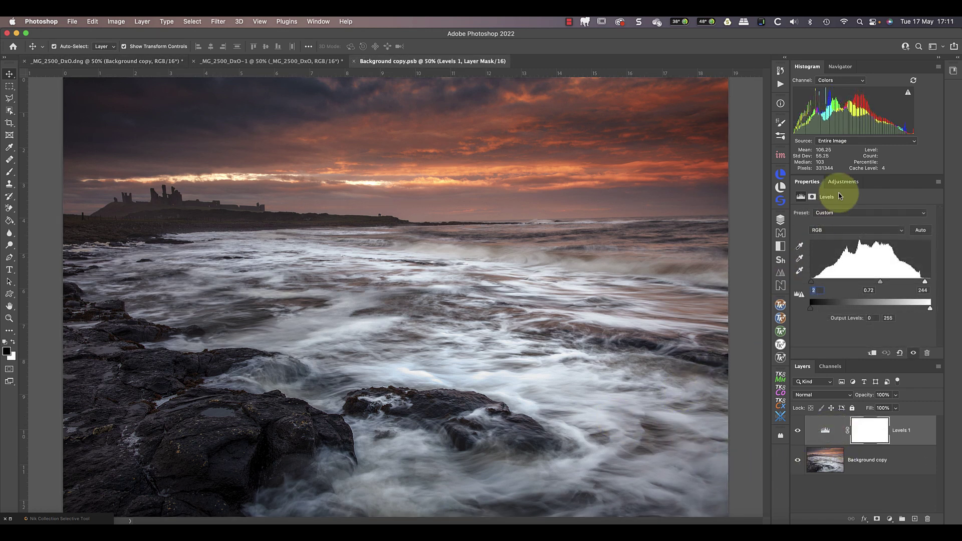
# Add a Vibrance +56 adjustment inside the smart object, save it, and select both layers
pyautogui.click(841, 182)
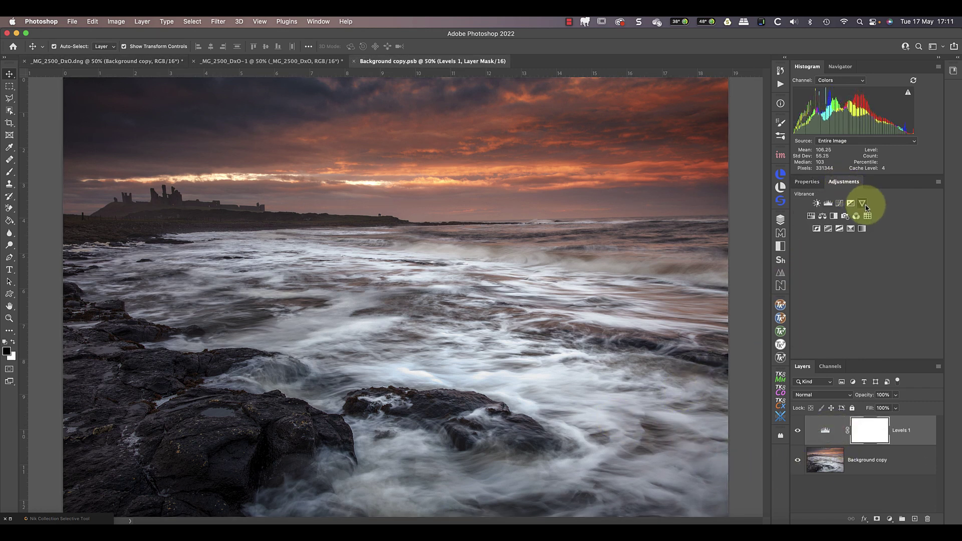
pyautogui.click(864, 204)
pyautogui.moveTo(863, 224); pyautogui.dragTo(899, 222)
pyautogui.click(354, 61)
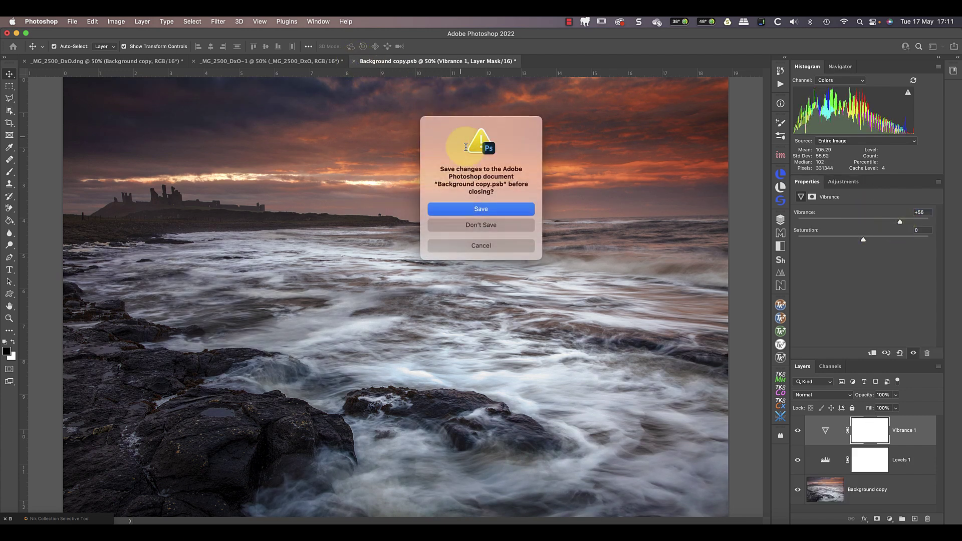
pyautogui.click(487, 212)
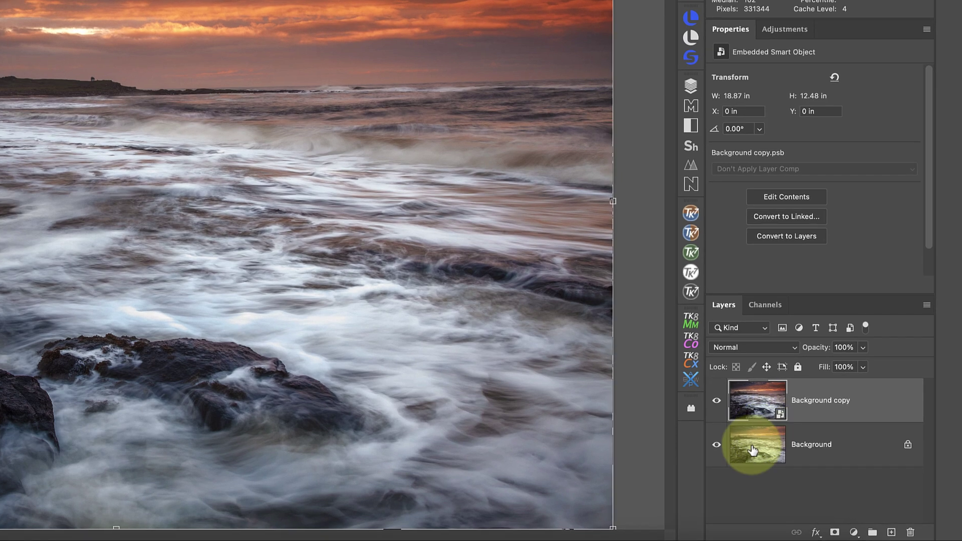
pyautogui.click(822, 461)
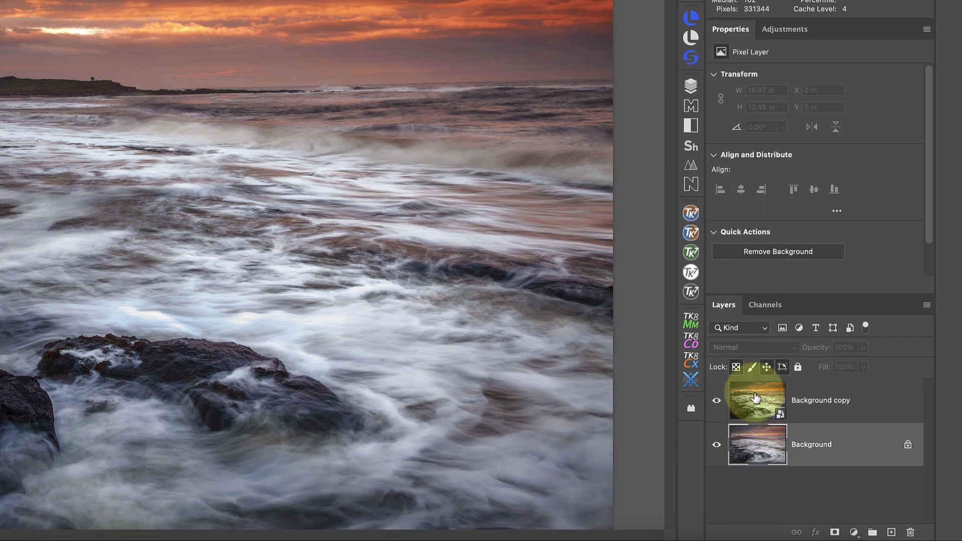
pyautogui.keyDown('shift'); pyautogui.click(755, 397); pyautogui.keyUp('shift')
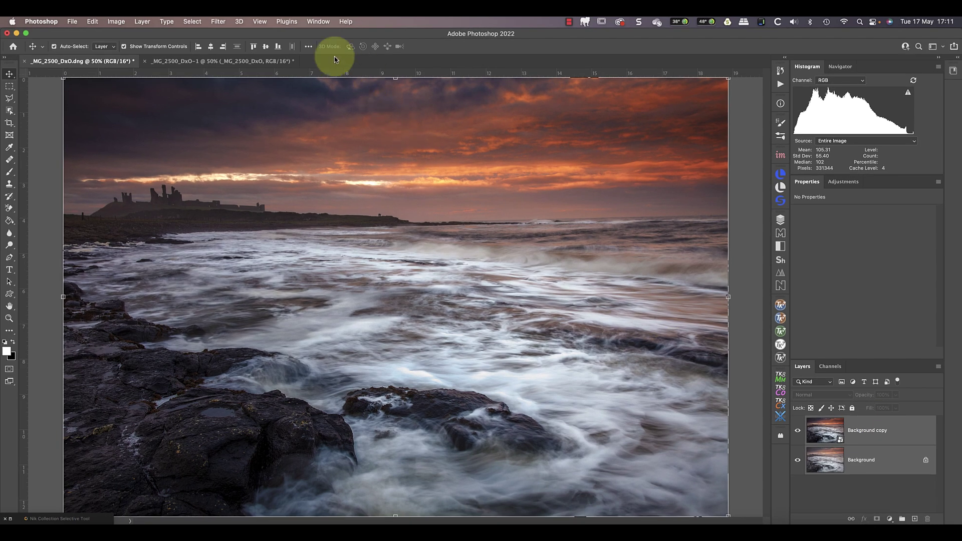
# Convert both layers for Smart Filters, then open the nested contents down to Background copy2.psb
pyautogui.click(218, 21)
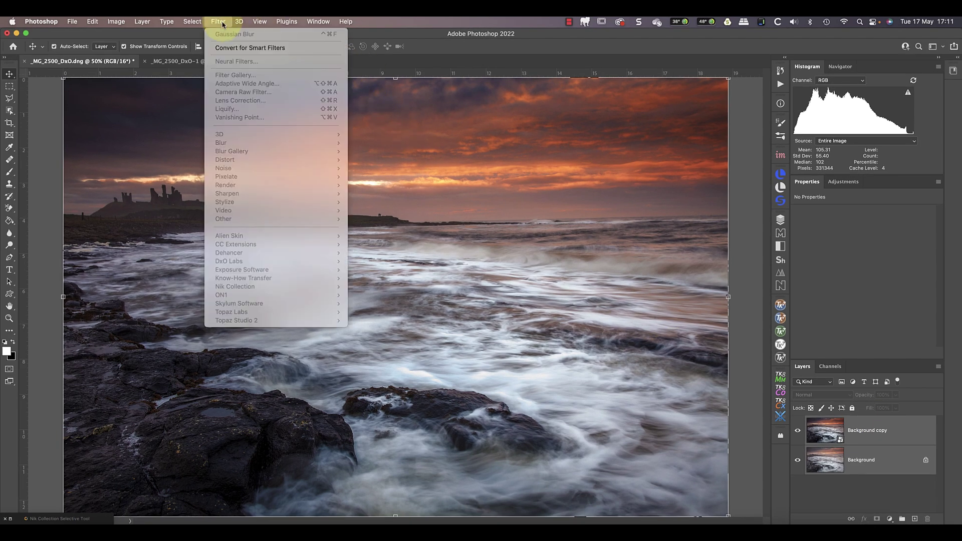
pyautogui.click(241, 49)
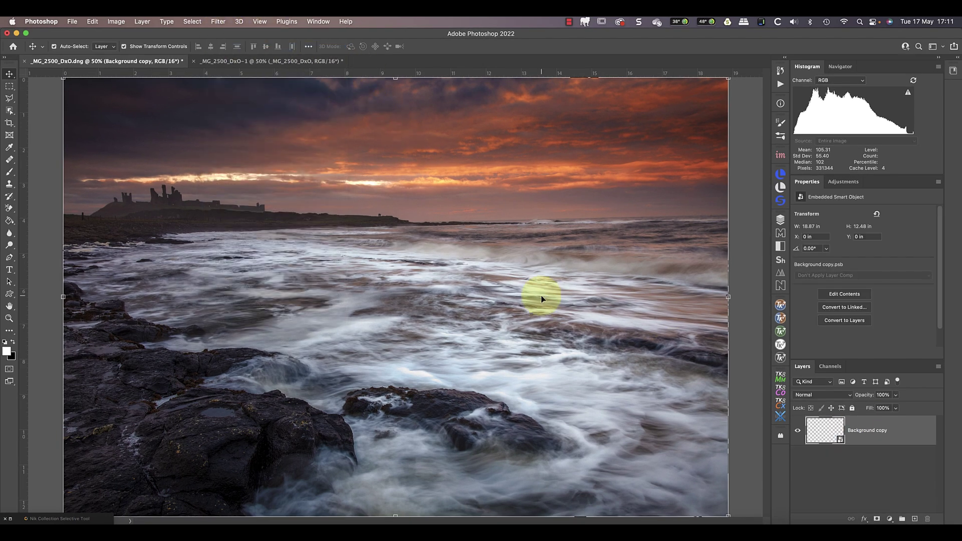
pyautogui.doubleClick(825, 427)
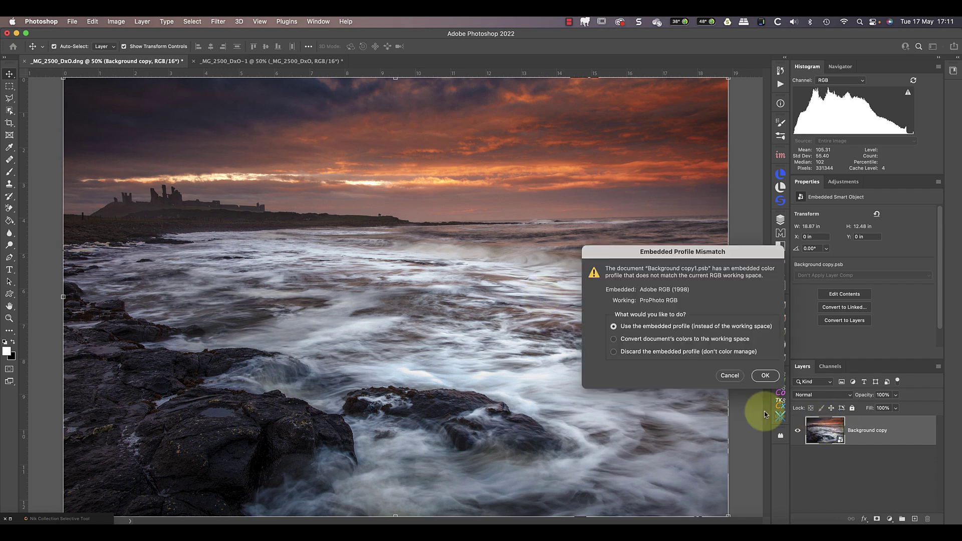
pyautogui.click(762, 376)
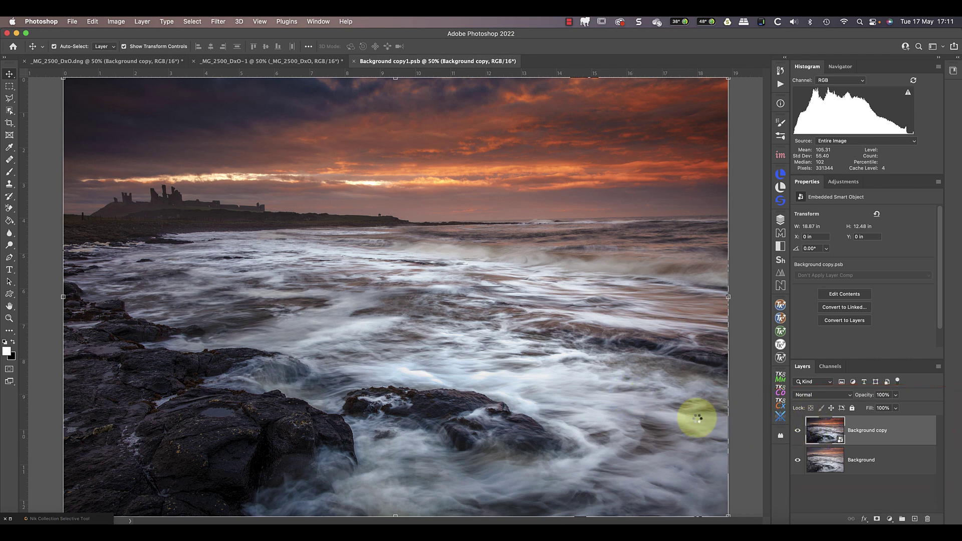
pyautogui.click(761, 376)
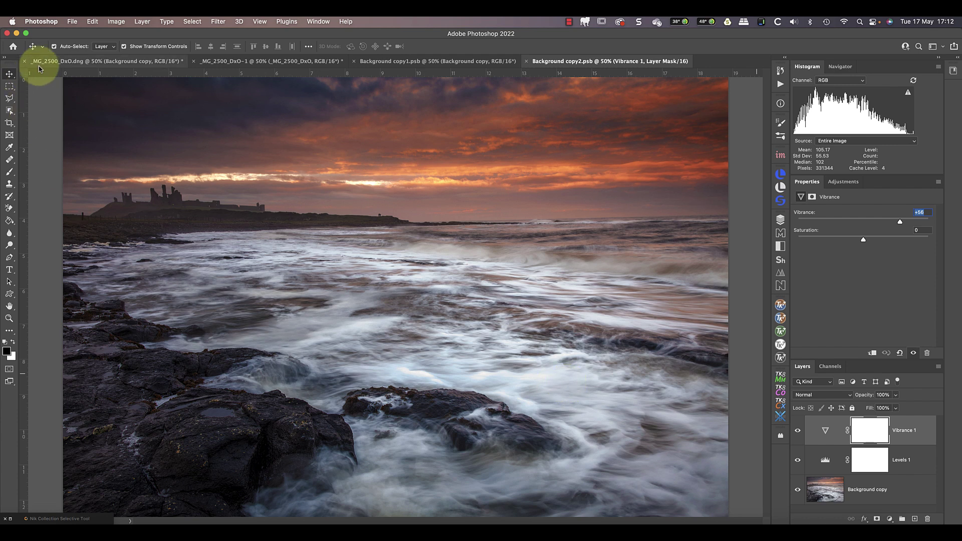
# Close the Background copy2.psb and Background copy1.psb documents and begin Save As for _MG_2500_DxO.dng
pyautogui.click(524, 61)
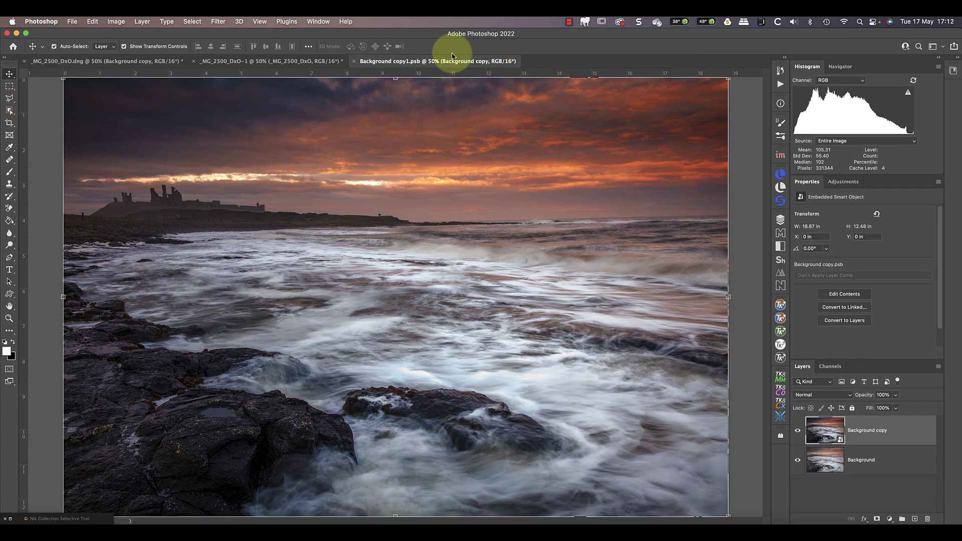
pyautogui.click(353, 61)
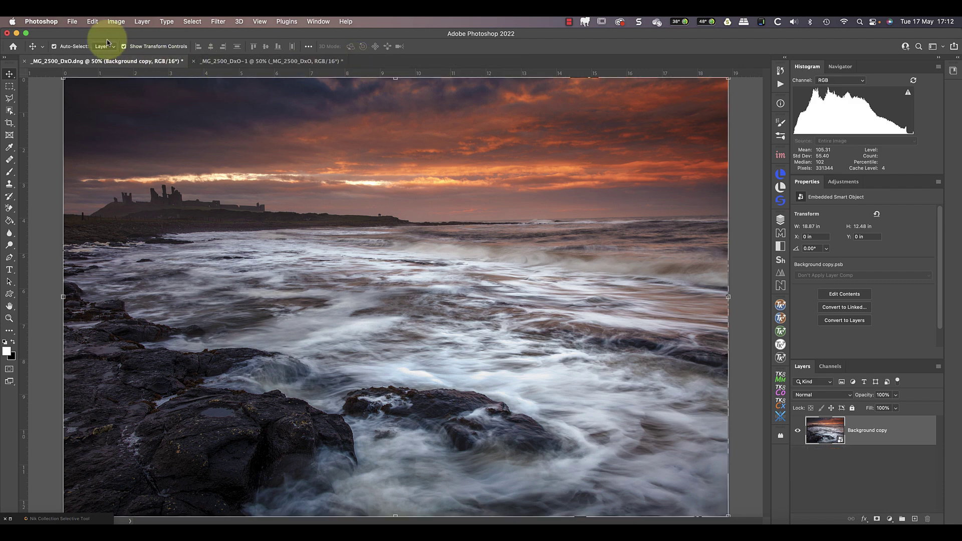
pyautogui.click(72, 21)
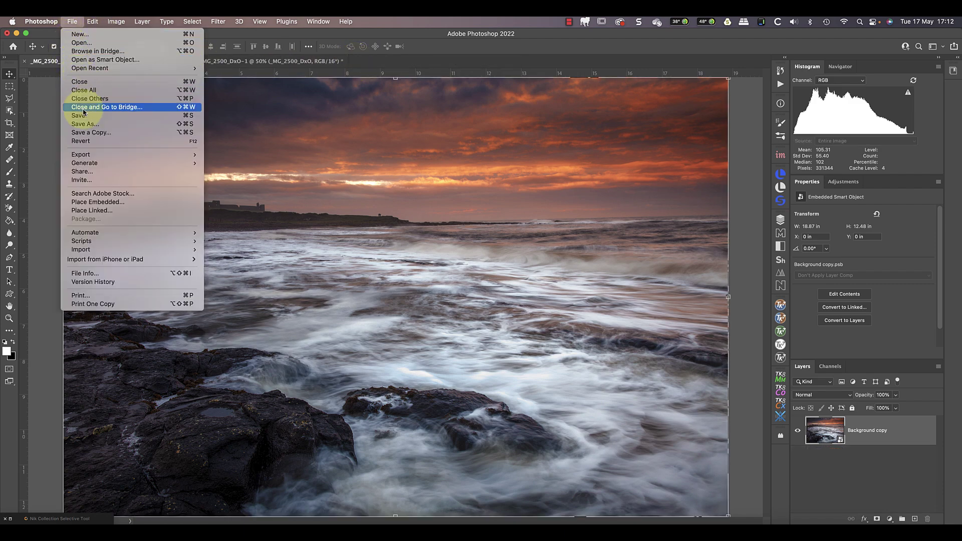
pyautogui.click(97, 129)
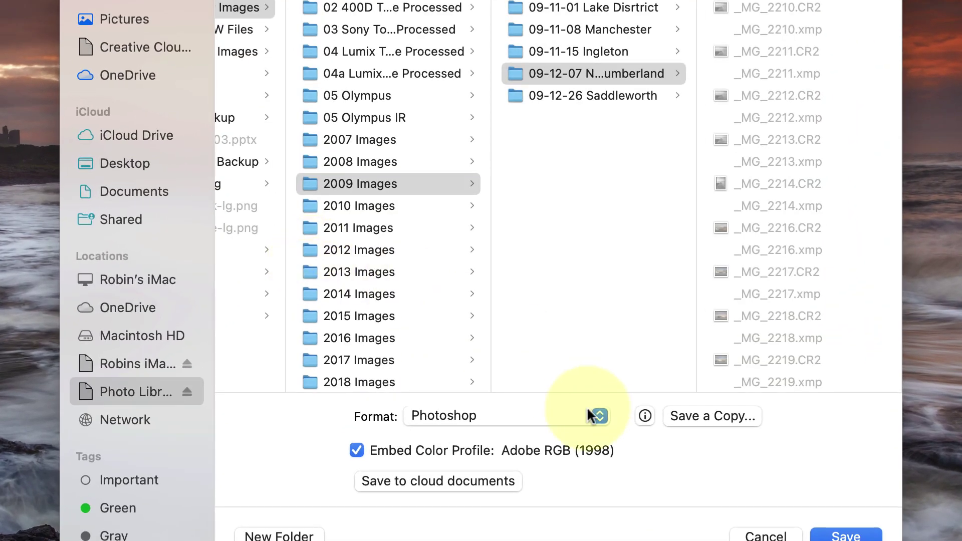
# Check the save formats, keep Photoshop as the format, and cancel the save
pyautogui.click(591, 415)
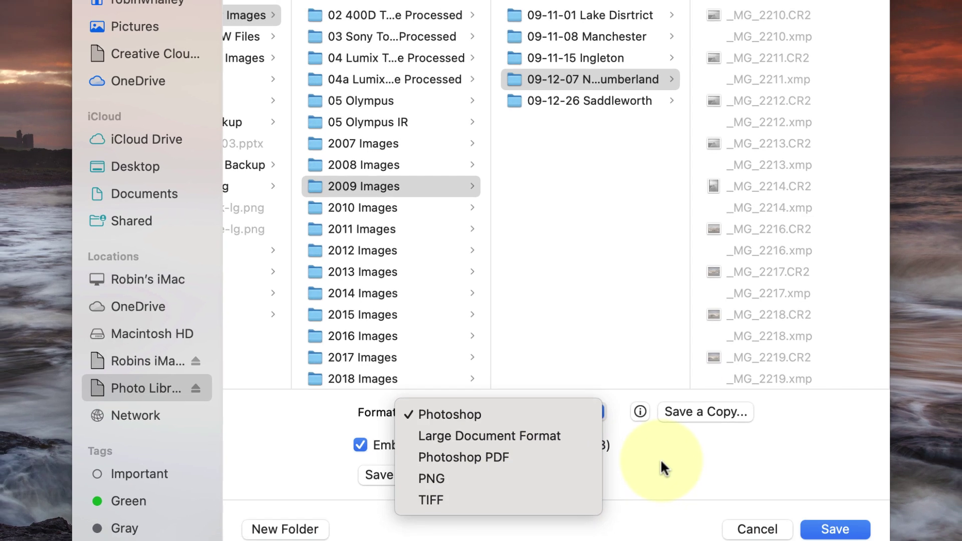
pyautogui.click(662, 461)
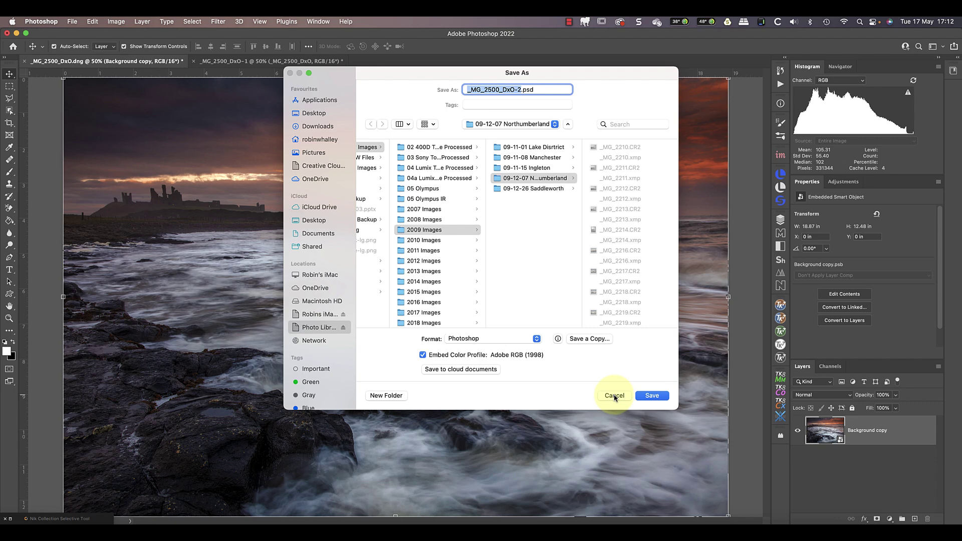
pyautogui.click(614, 396)
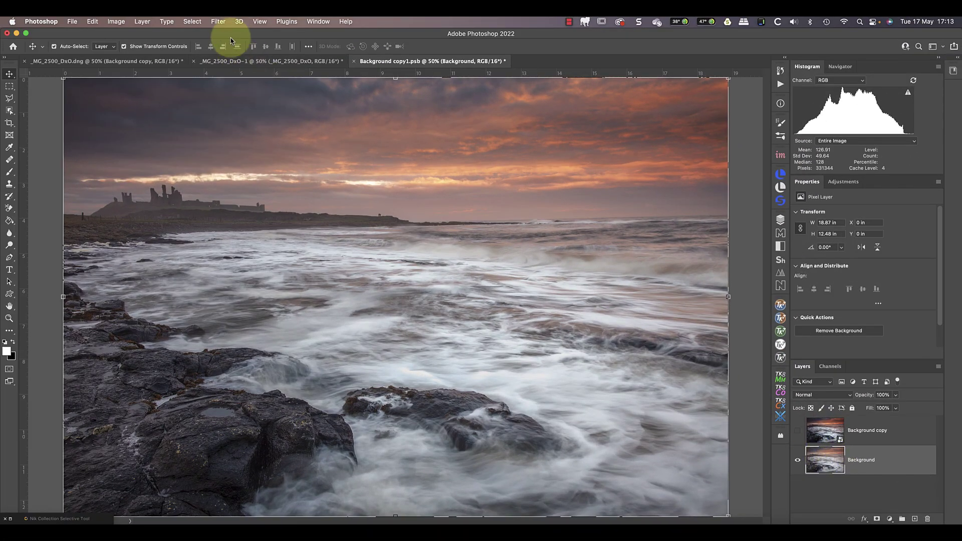
# Apply a 36-pixel Gaussian Blur directly to the Background layer, then undo it
pyautogui.click(218, 21)
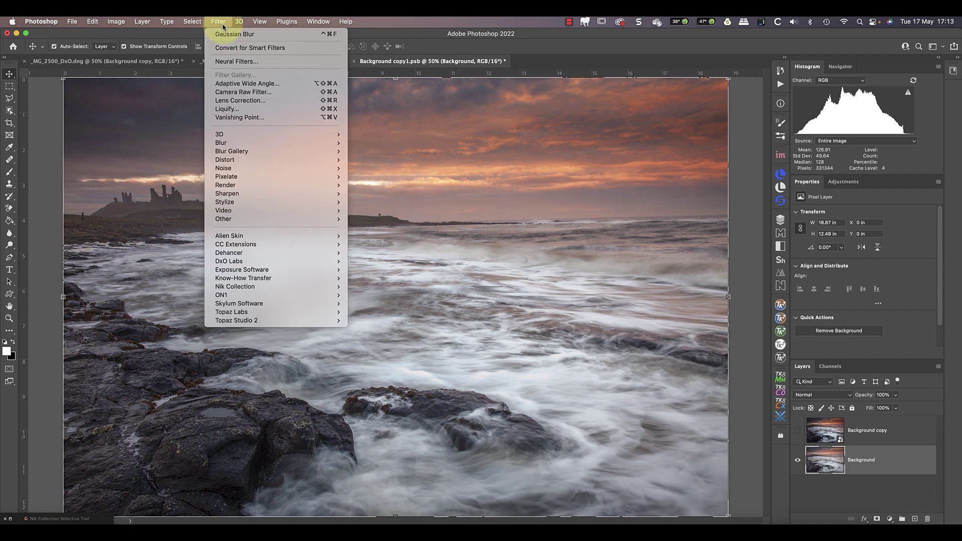
pyautogui.moveTo(236, 143)
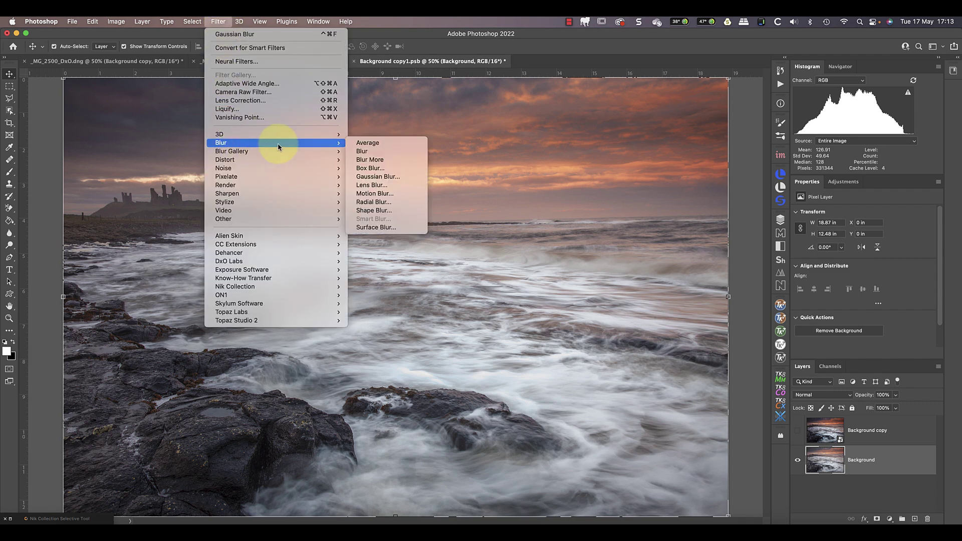
pyautogui.click(377, 176)
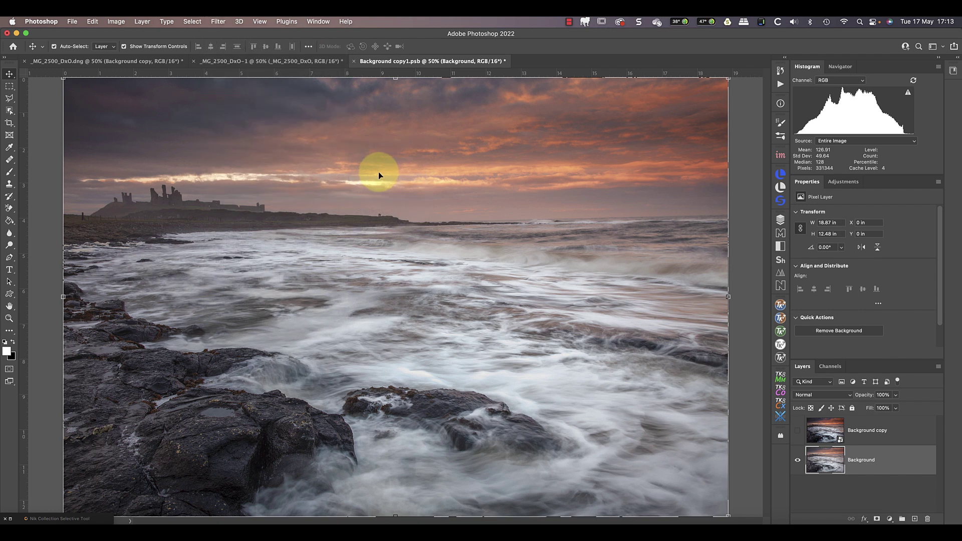
pyautogui.moveTo(676, 291); pyautogui.dragTo(686, 290)
pyautogui.click(754, 165)
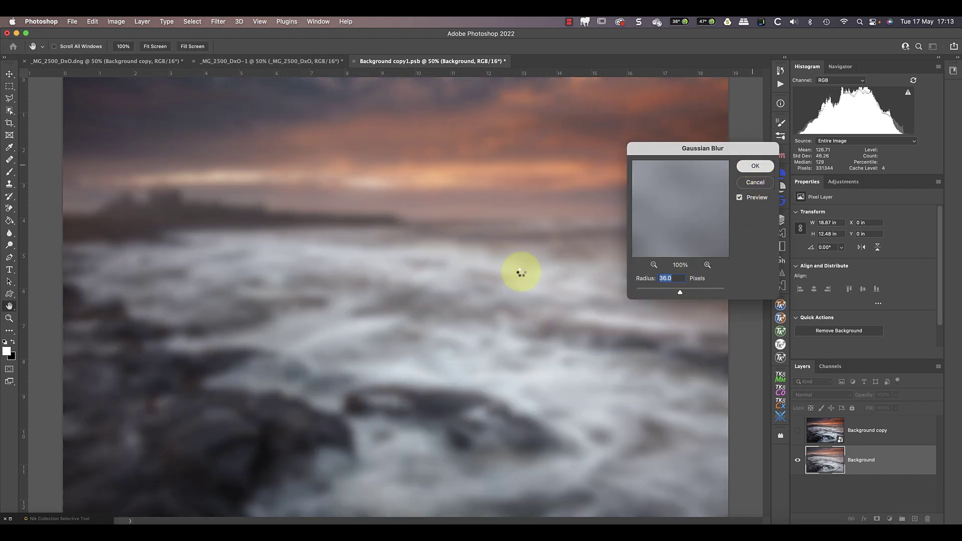
pyautogui.click(94, 22)
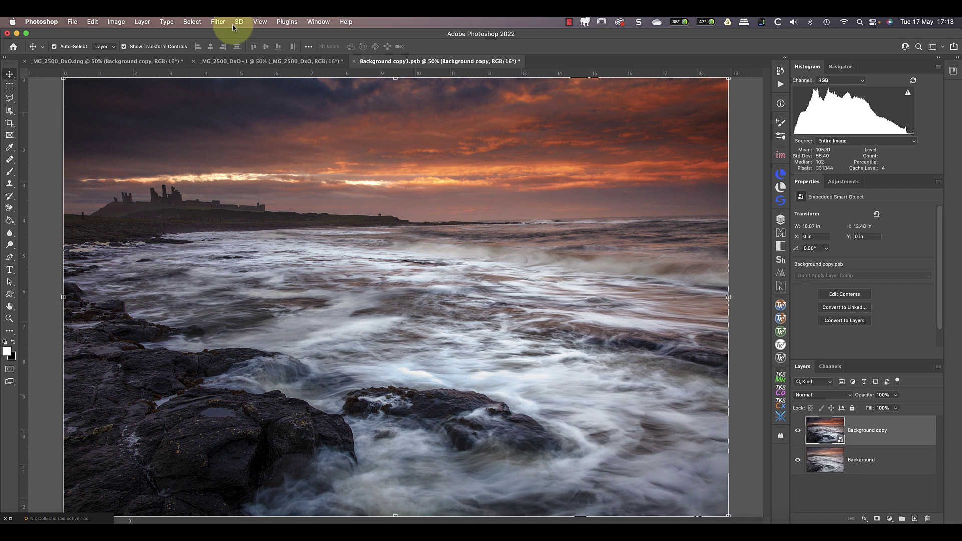
pyautogui.click(221, 21)
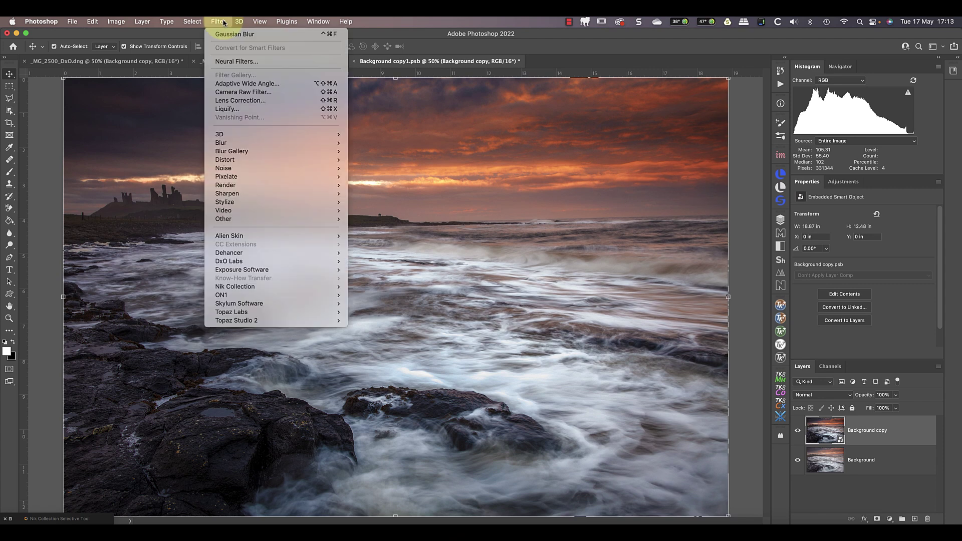
# Add a Gaussian Blur smart filter to Background copy and set its radius to 67.8 pixels
pyautogui.moveTo(237, 148)
pyautogui.click(368, 177)
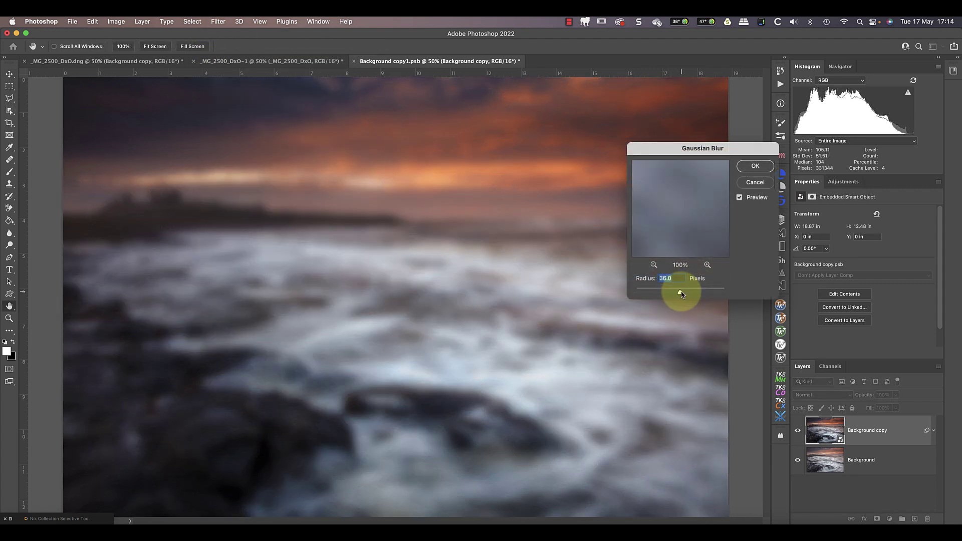
pyautogui.moveTo(679, 292); pyautogui.dragTo(654, 292)
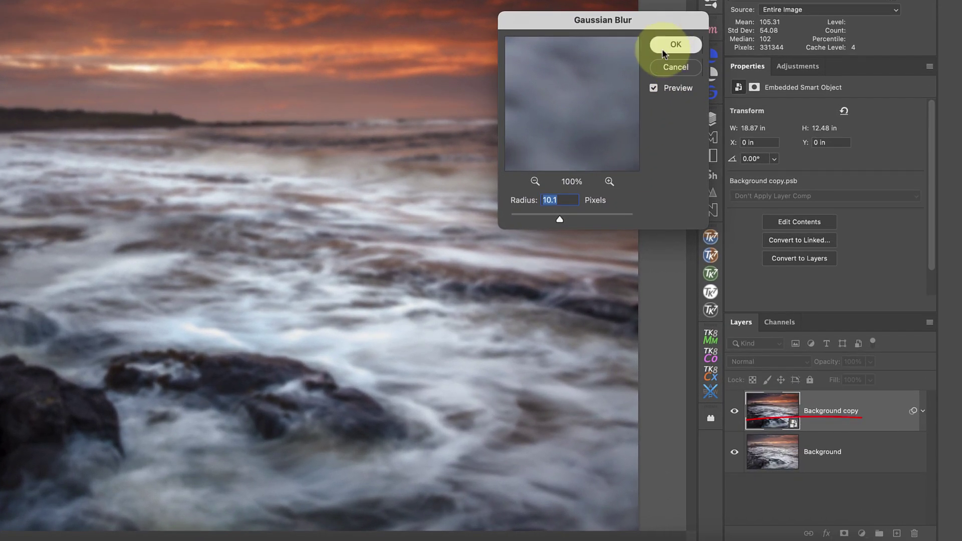
pyautogui.click(755, 165)
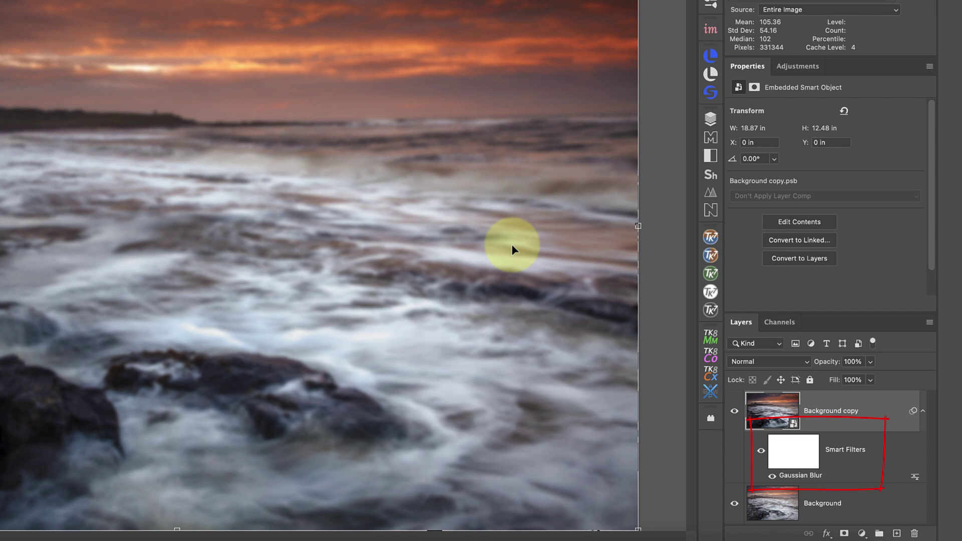
pyautogui.doubleClick(803, 477)
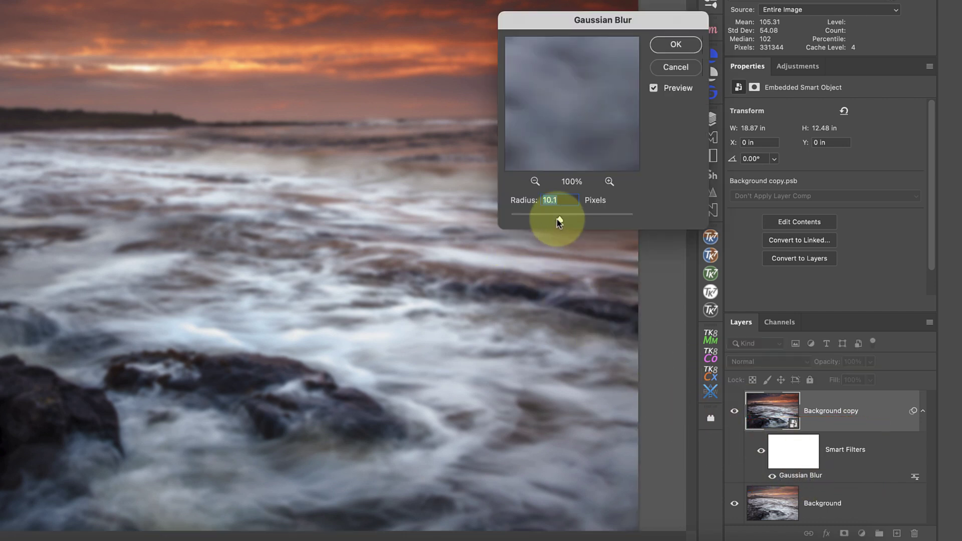
pyautogui.moveTo(579, 221); pyautogui.dragTo(581, 221)
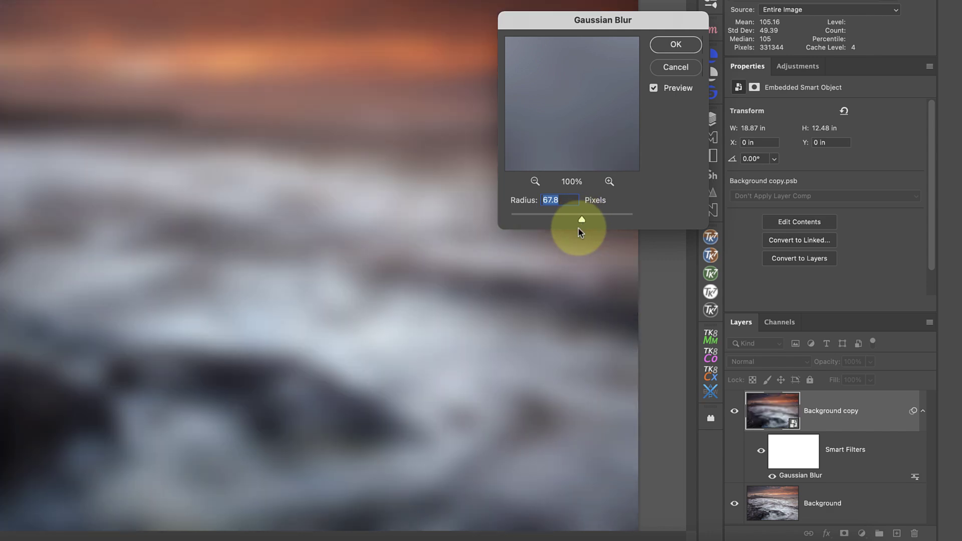
pyautogui.click(675, 55)
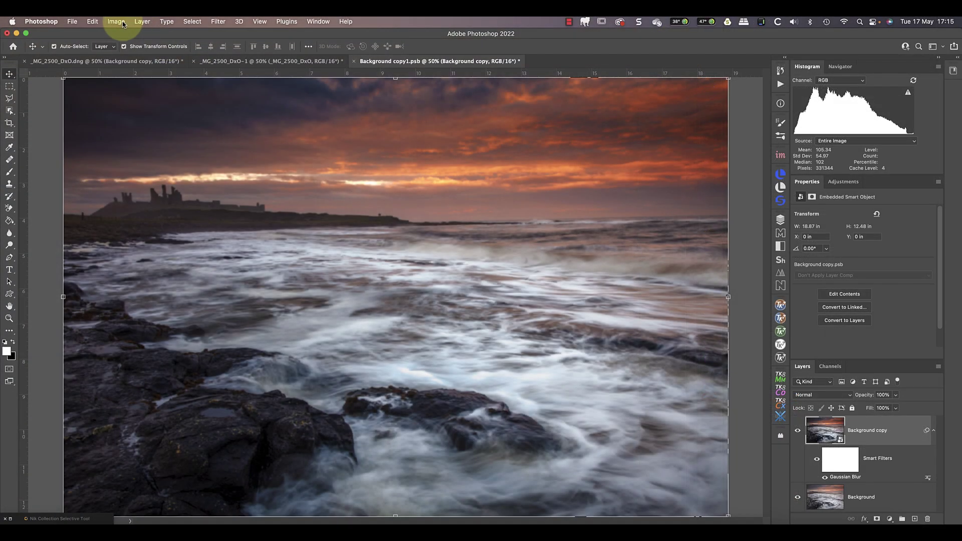
# Add a Levels adjustment to the smart object with midtones raised to 1.24
pyautogui.click(116, 21)
pyautogui.moveTo(128, 49)
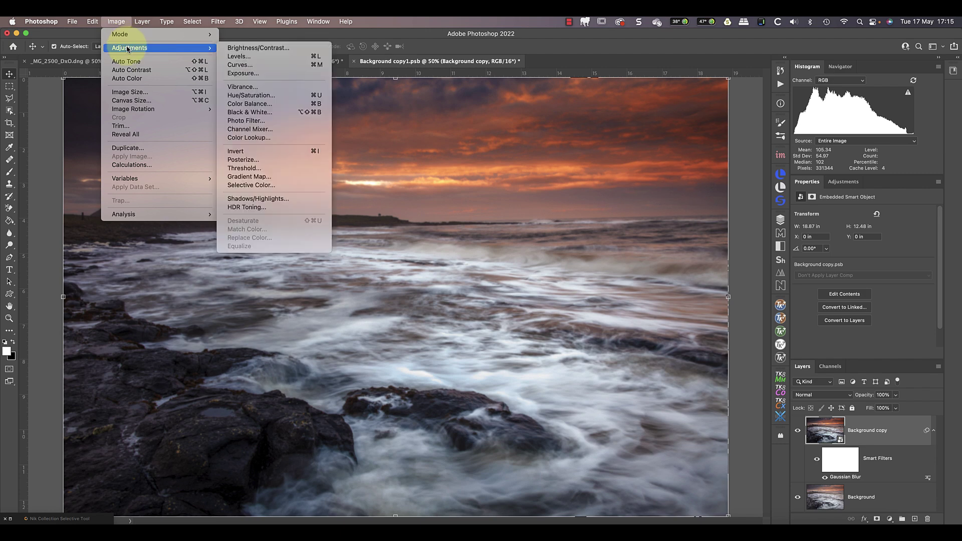
pyautogui.click(238, 56)
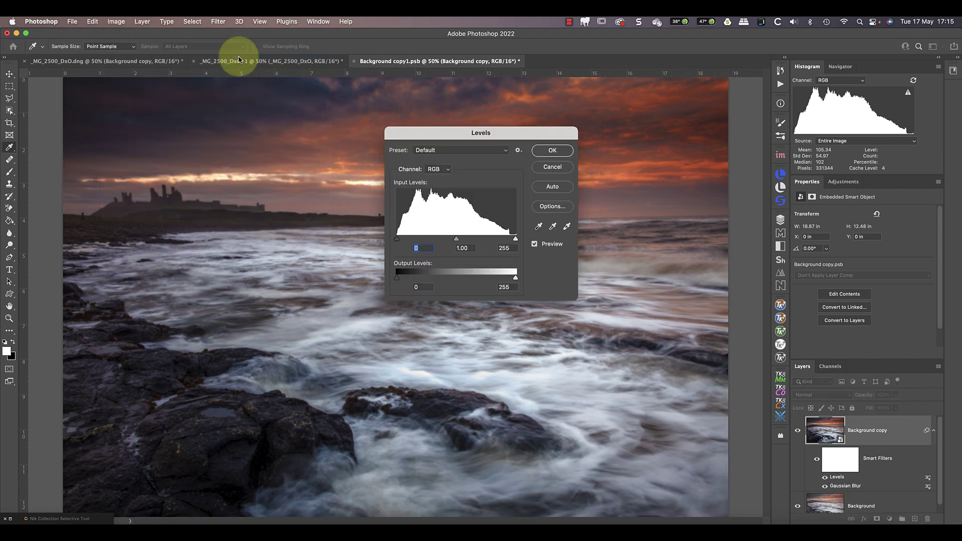
pyautogui.moveTo(456, 238); pyautogui.dragTo(441, 239)
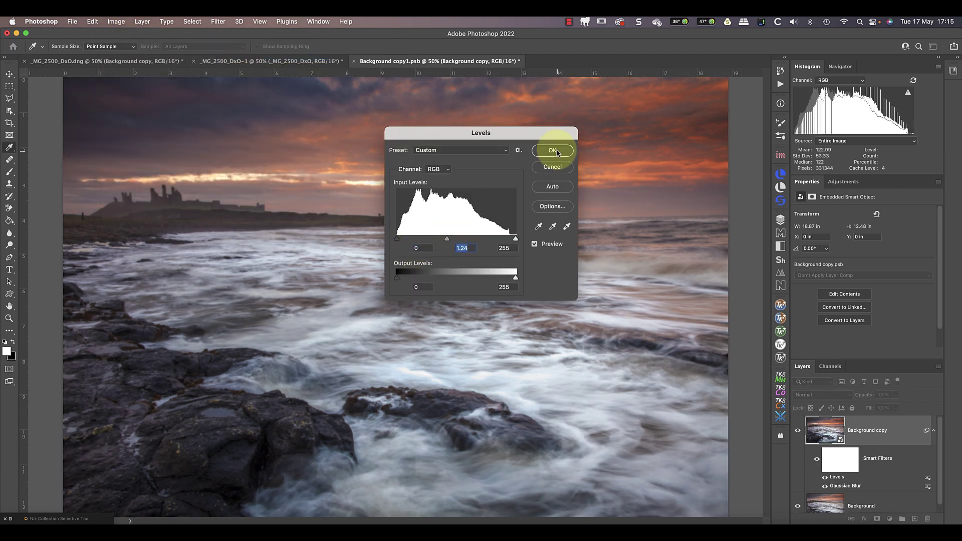
pyautogui.click(551, 151)
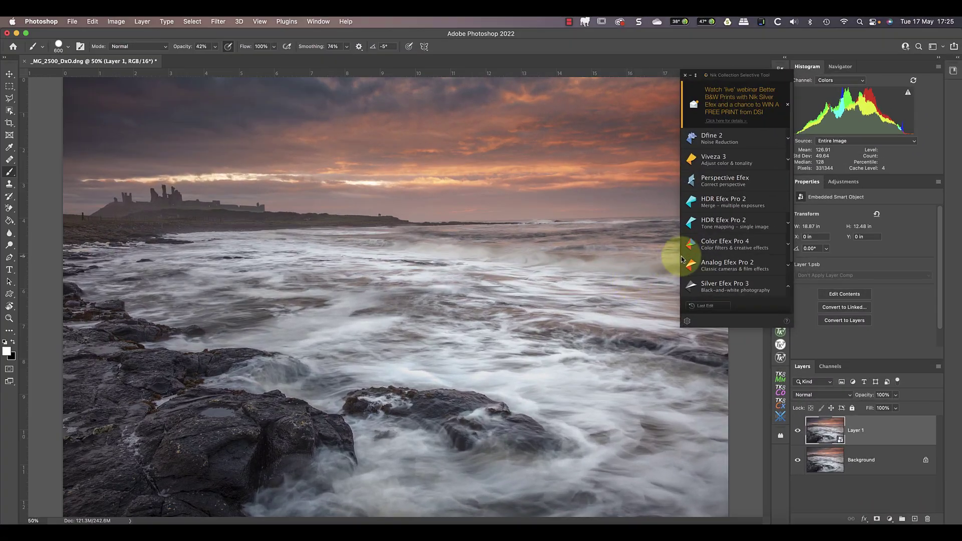
# Launch Color Efex Pro 4 on Layer 1 and choose the 006 HDR Like recipe
pyautogui.click(721, 246)
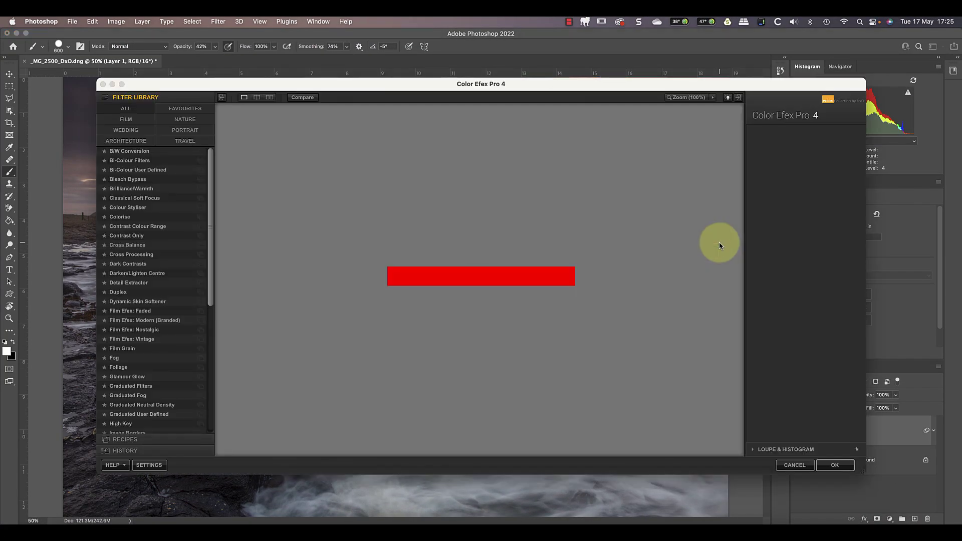
pyautogui.click(541, 312)
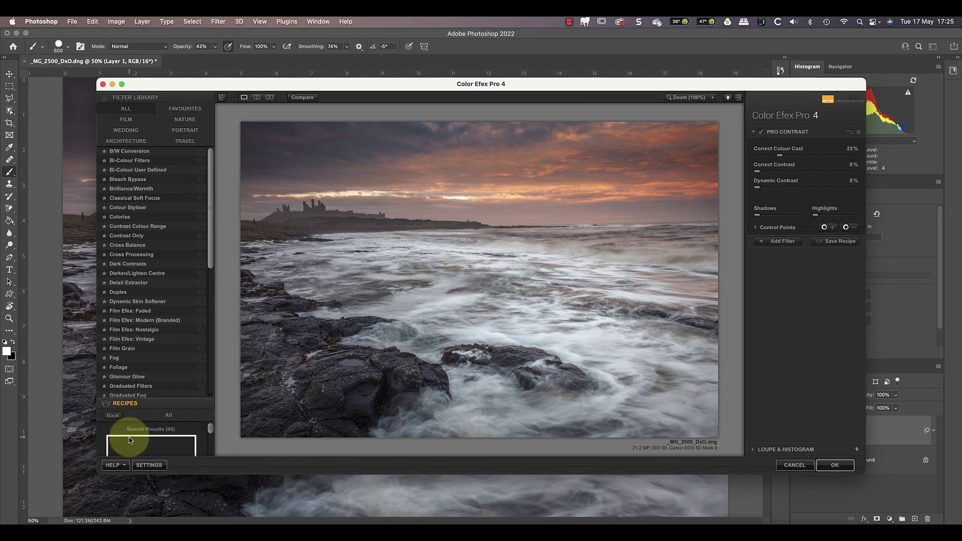
pyautogui.click(127, 441)
pyautogui.click(165, 368)
pyautogui.click(538, 317)
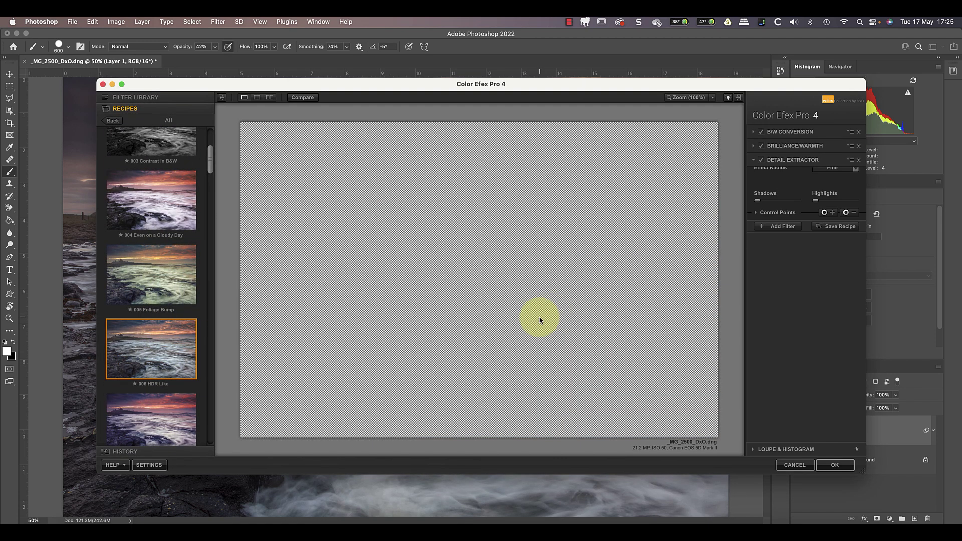
# Add an enlarged control point on the rocks, apply the filter, and reopen it for editing
pyautogui.click(824, 273)
pyautogui.click(499, 355)
pyautogui.moveTo(523, 353); pyautogui.dragTo(534, 350)
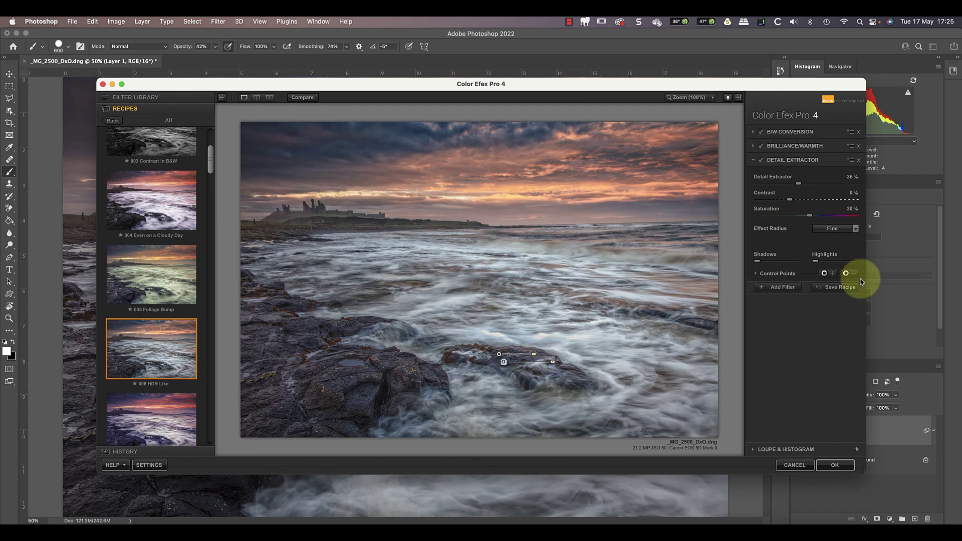
pyautogui.click(834, 465)
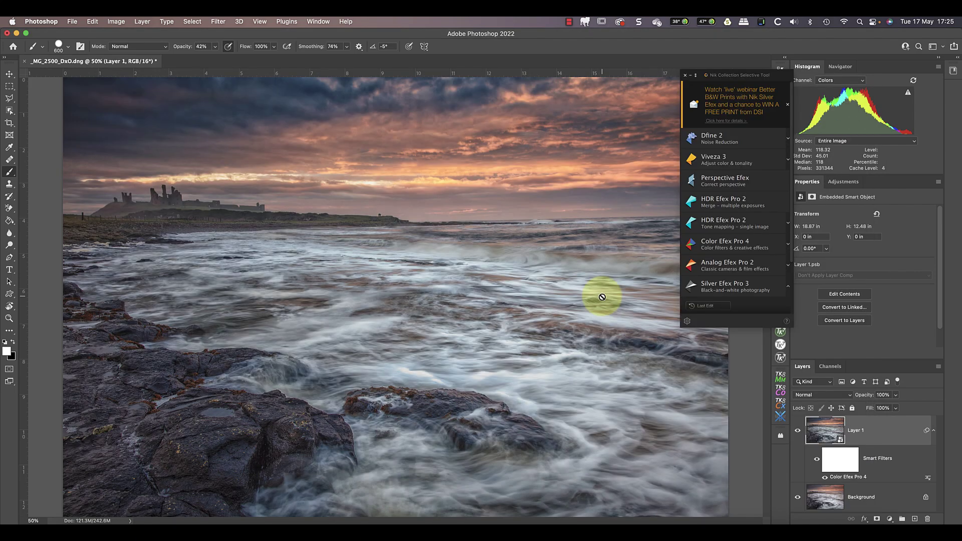
pyautogui.doubleClick(835, 478)
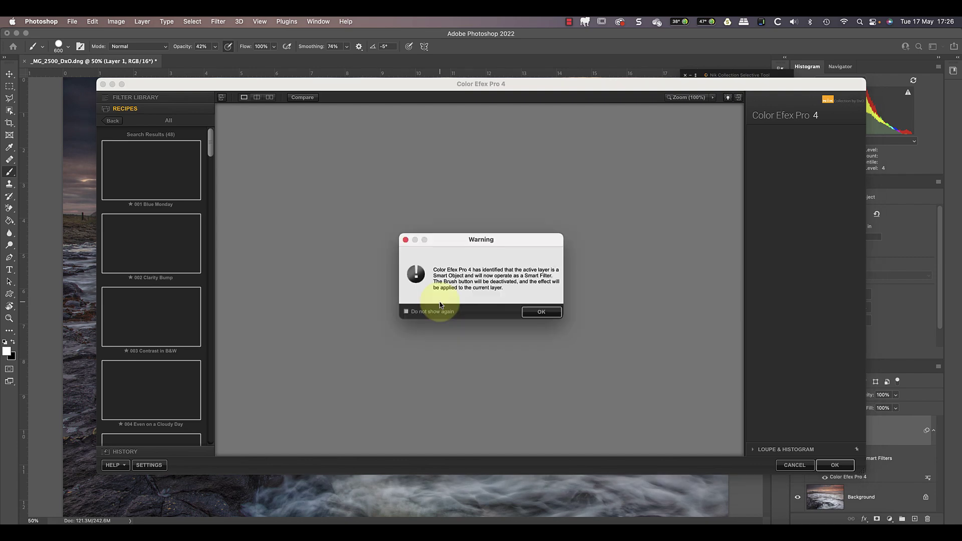
# Dismiss the smart filter warning and select Control Point 1 under the expanded Control Points
pyautogui.click(541, 312)
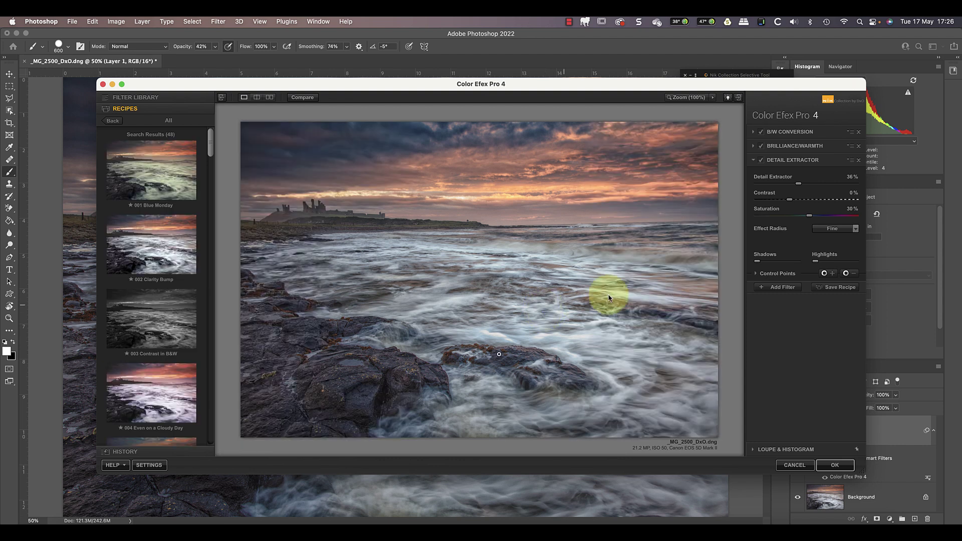
pyautogui.click(756, 275)
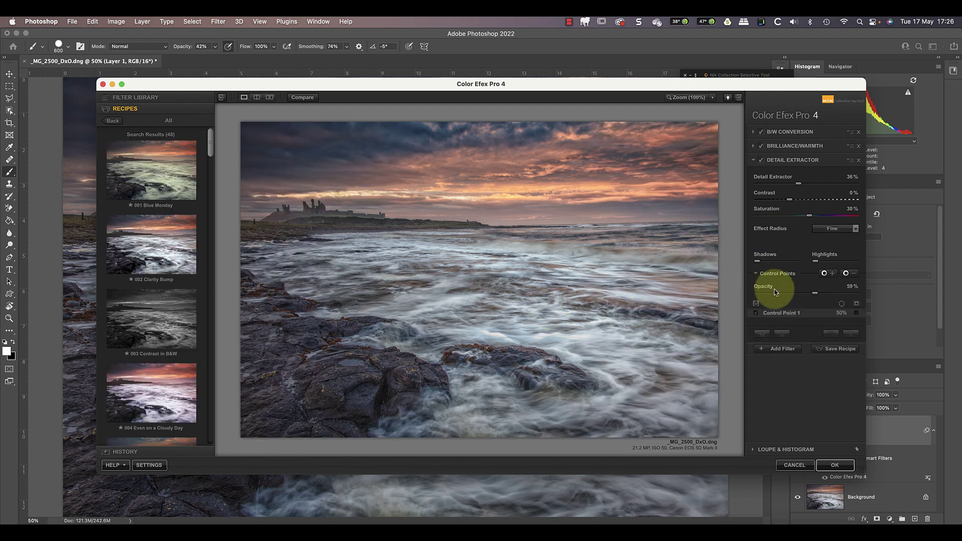
pyautogui.click(789, 313)
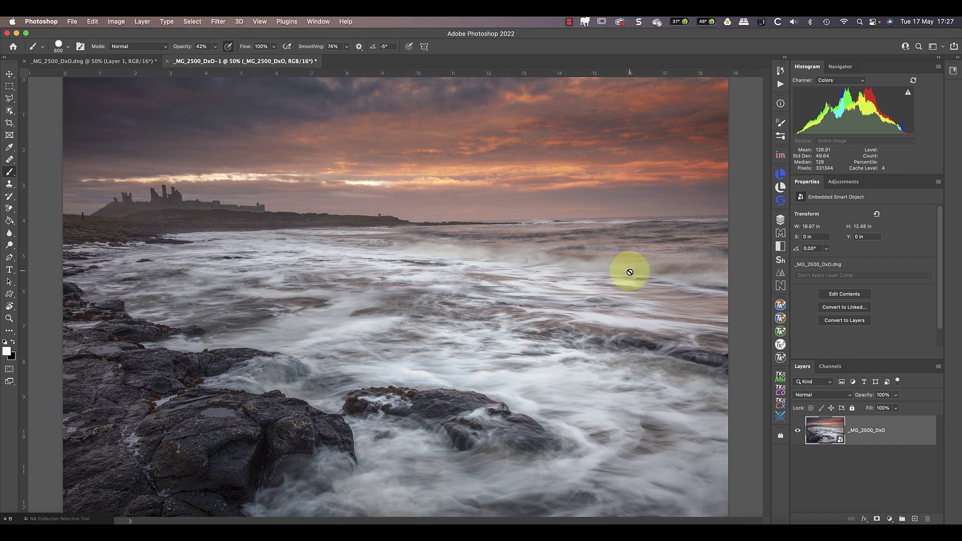
# Duplicate the _MG_2500_DxO layer and open the copy's Camera Raw settings
pyautogui.rightClick(904, 429)
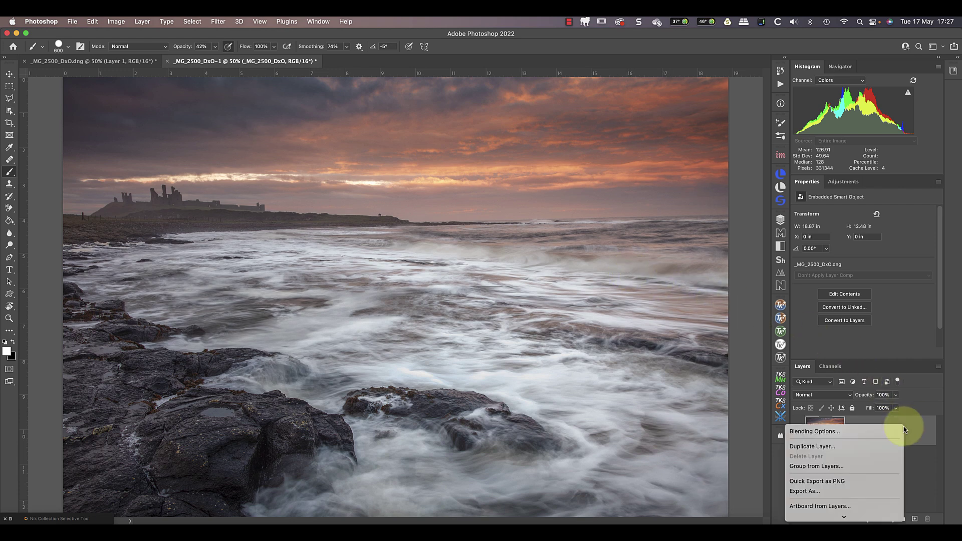
pyautogui.click(848, 445)
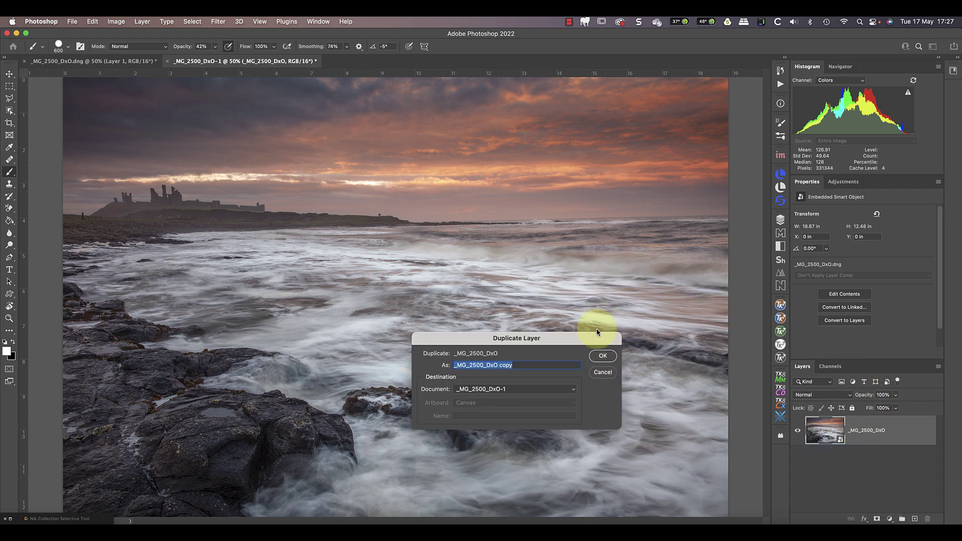
pyautogui.click(601, 355)
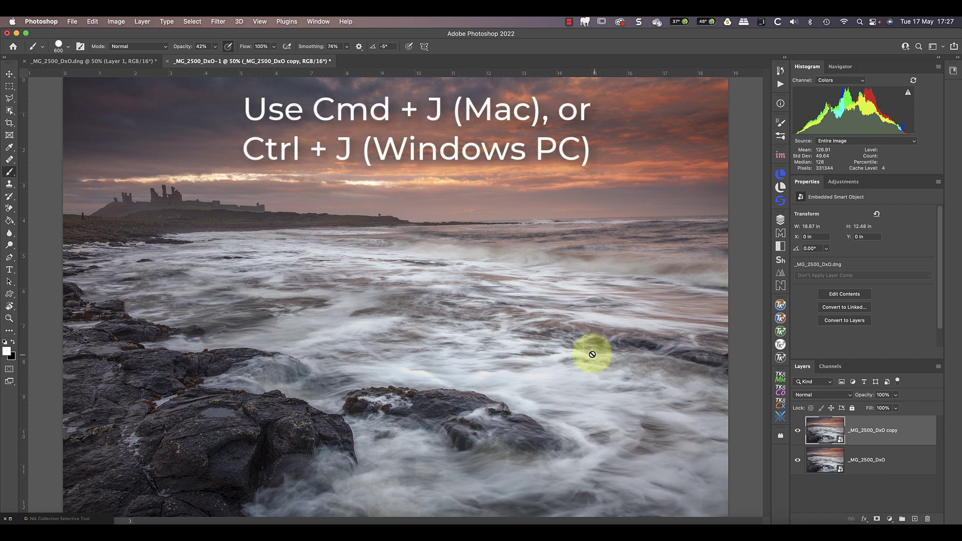
pyautogui.doubleClick(830, 434)
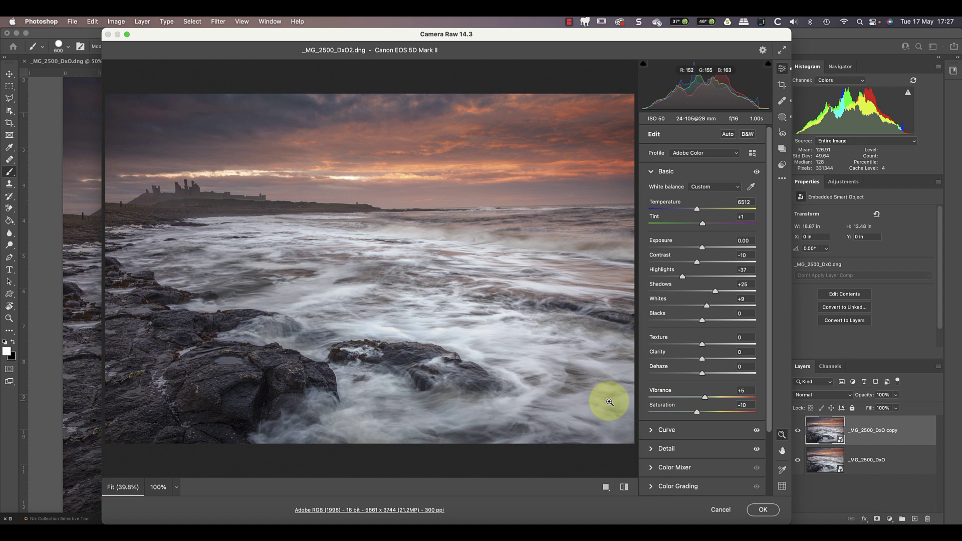
# Convert the copy to black and white with Camera Raw's B&W button and apply it
pyautogui.click(747, 134)
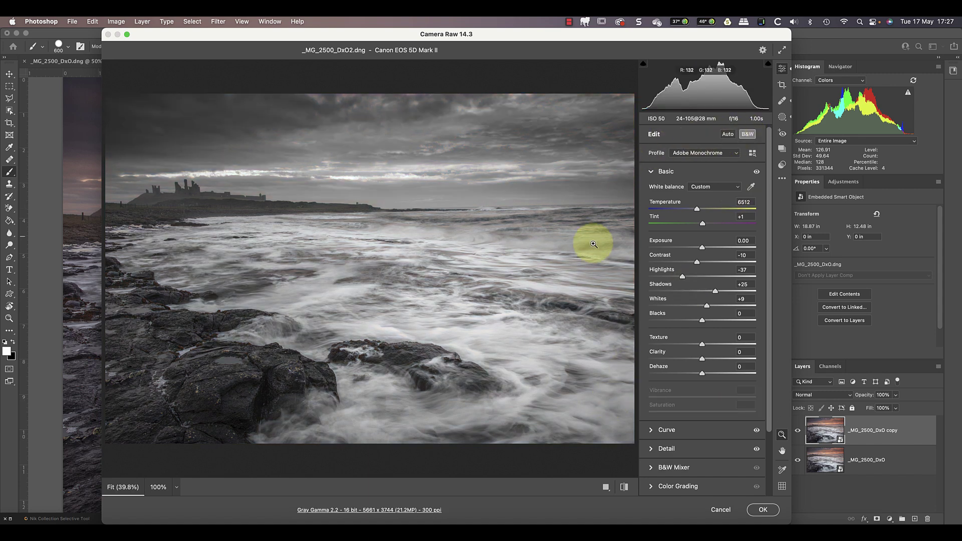
pyautogui.click(762, 509)
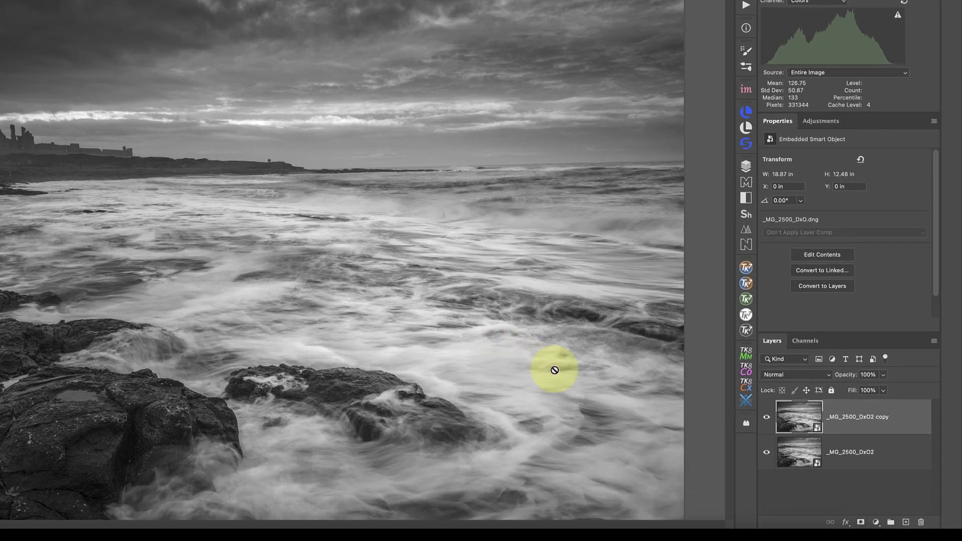
# Toggle the copy layer's visibility off and back on
pyautogui.click(772, 420)
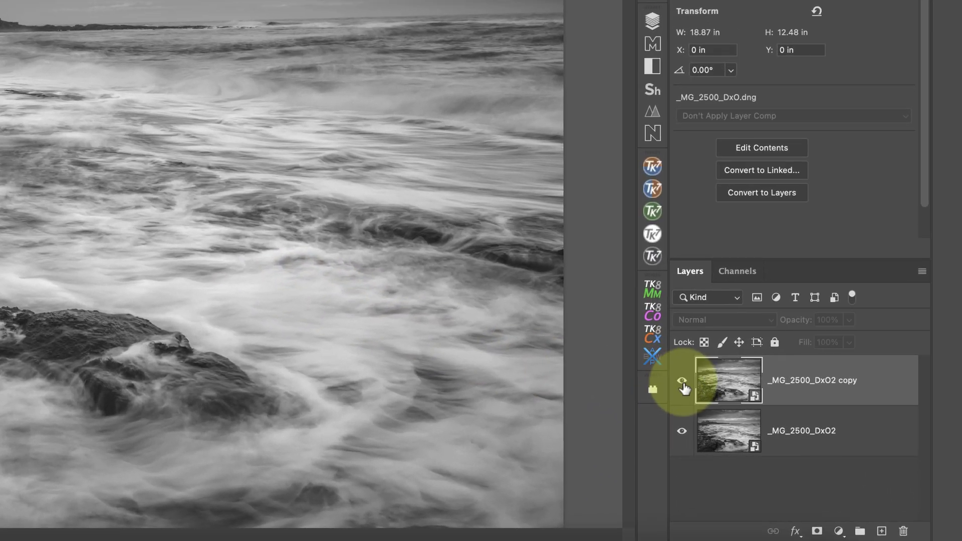
pyautogui.click(682, 382)
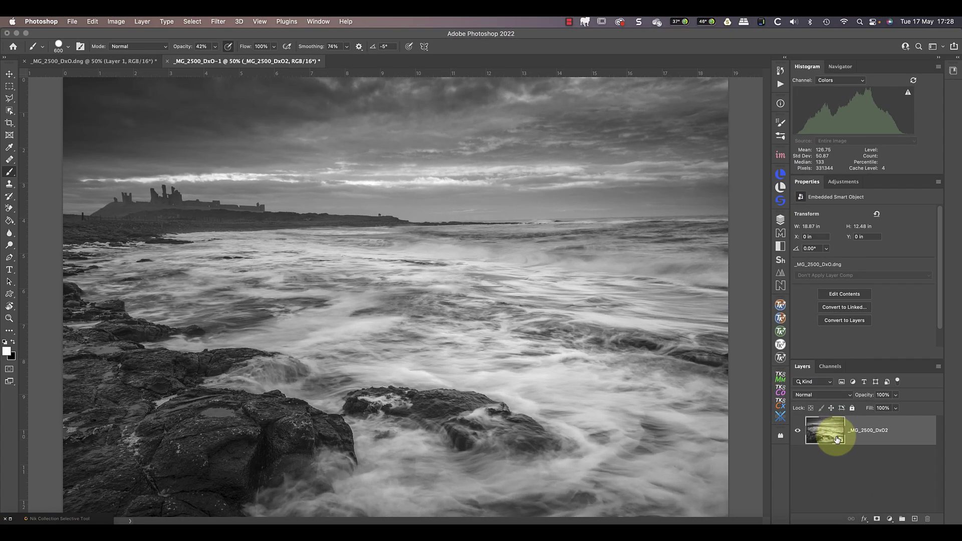
# Create an independent New Smart Object via Copy from the _MG_2500_DxO2 layer
pyautogui.rightClick(901, 420)
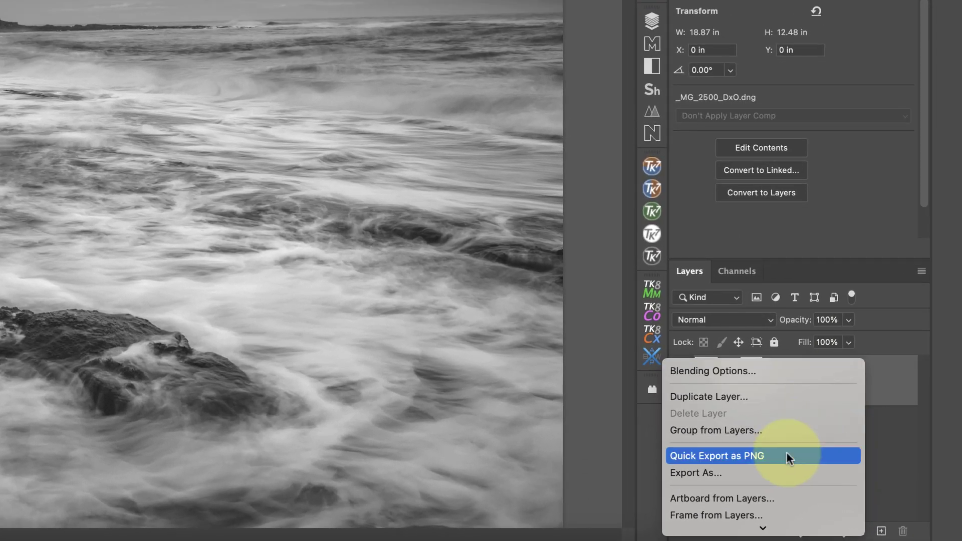
pyautogui.moveTo(794, 524)
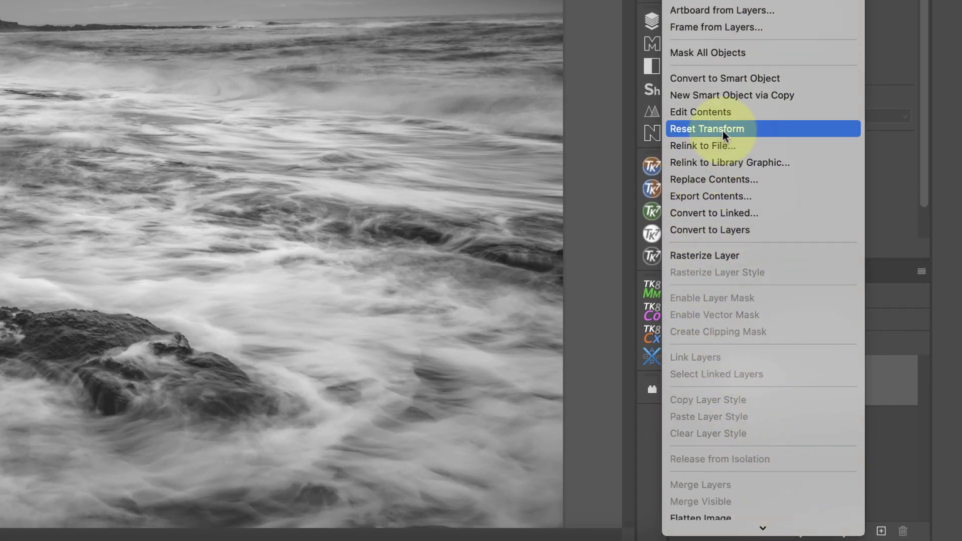
pyautogui.click(749, 95)
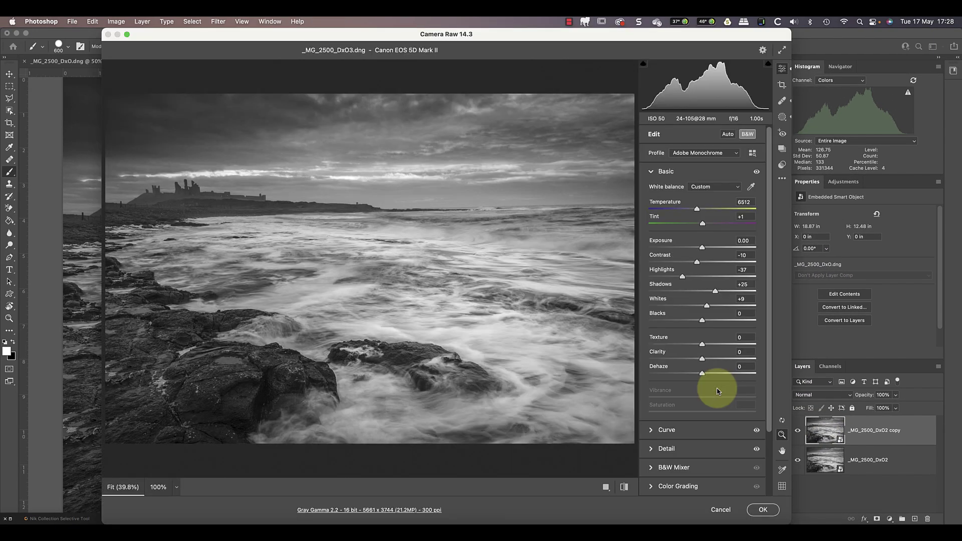
# Apply Auto tone and the Adobe Color profile to the copy in Camera Raw, then confirm
pyautogui.click(728, 134)
pyautogui.click(735, 153)
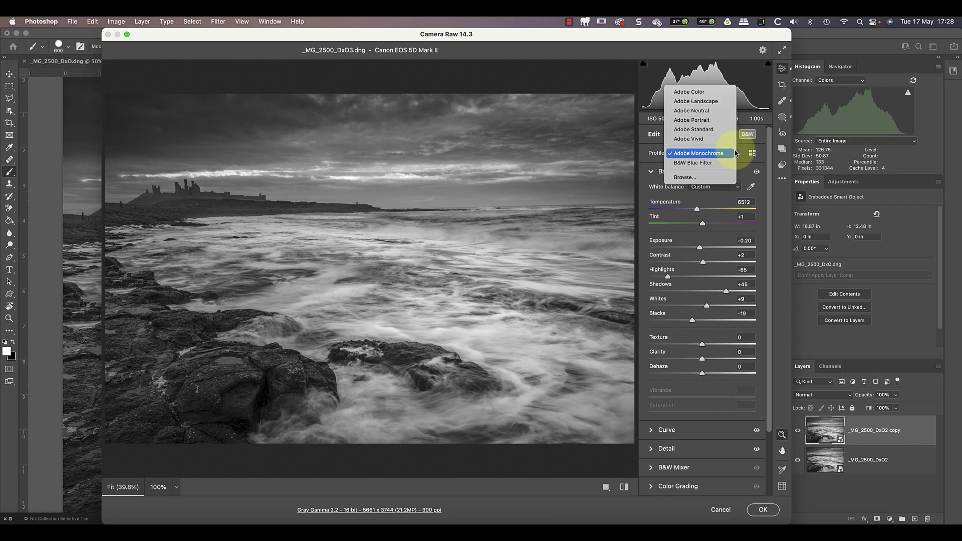
pyautogui.click(689, 92)
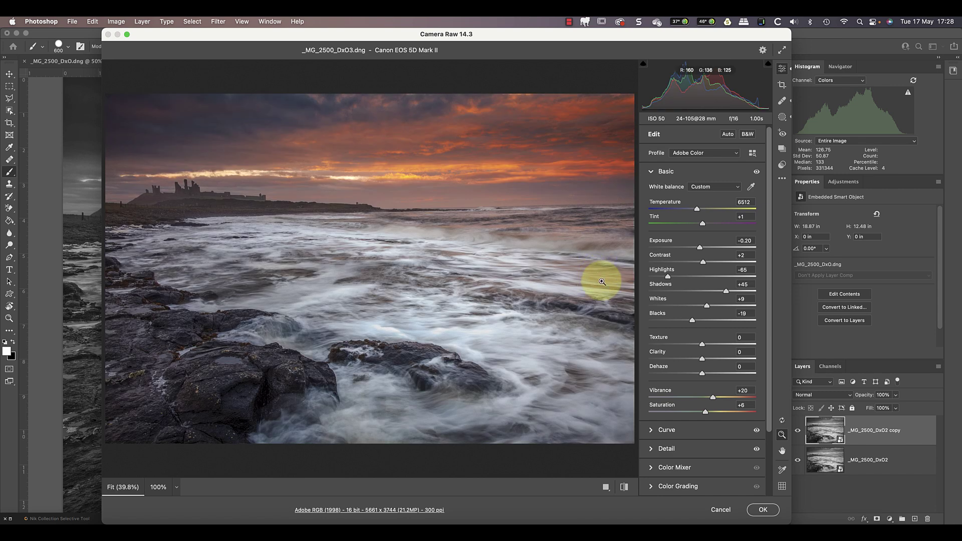
pyautogui.click(760, 510)
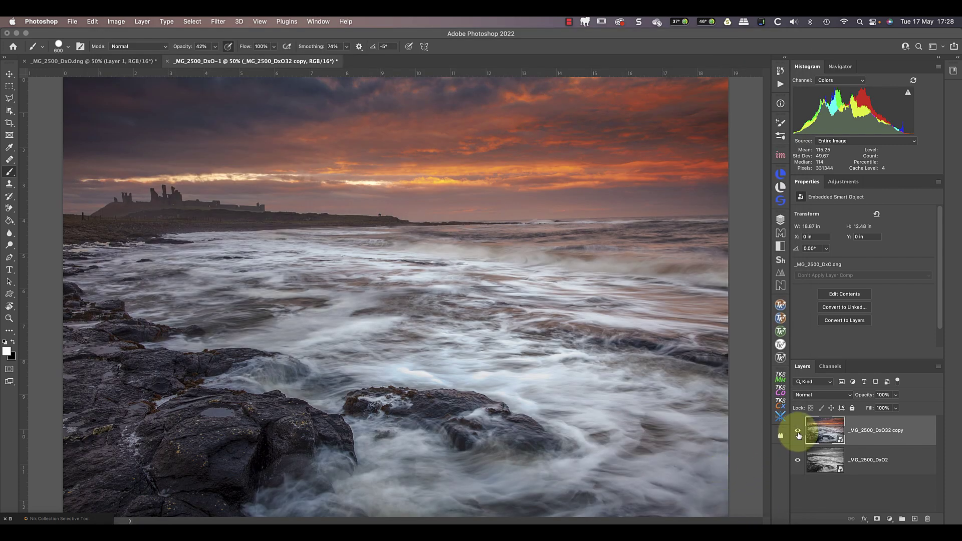
# Toggle the colour copy layer off and on to compare it with the B&W _MG_2500_DxO2 layer
pyautogui.click(797, 431)
pyautogui.click(797, 434)
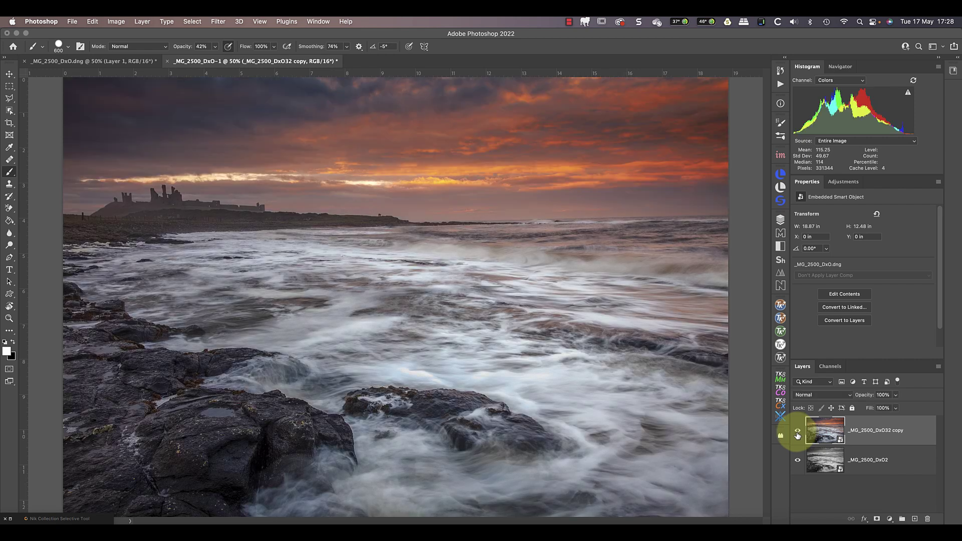